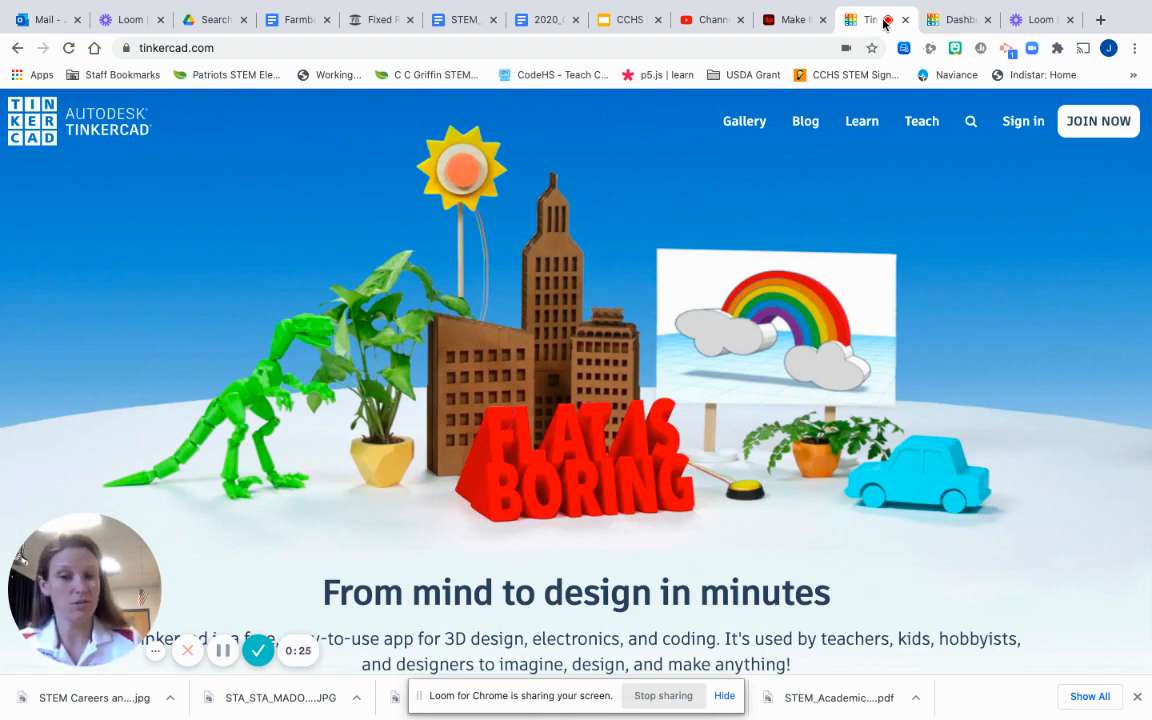
# Step: Go from the Tinkercad home page to the sign-in page
pyautogui.click(1017, 124)
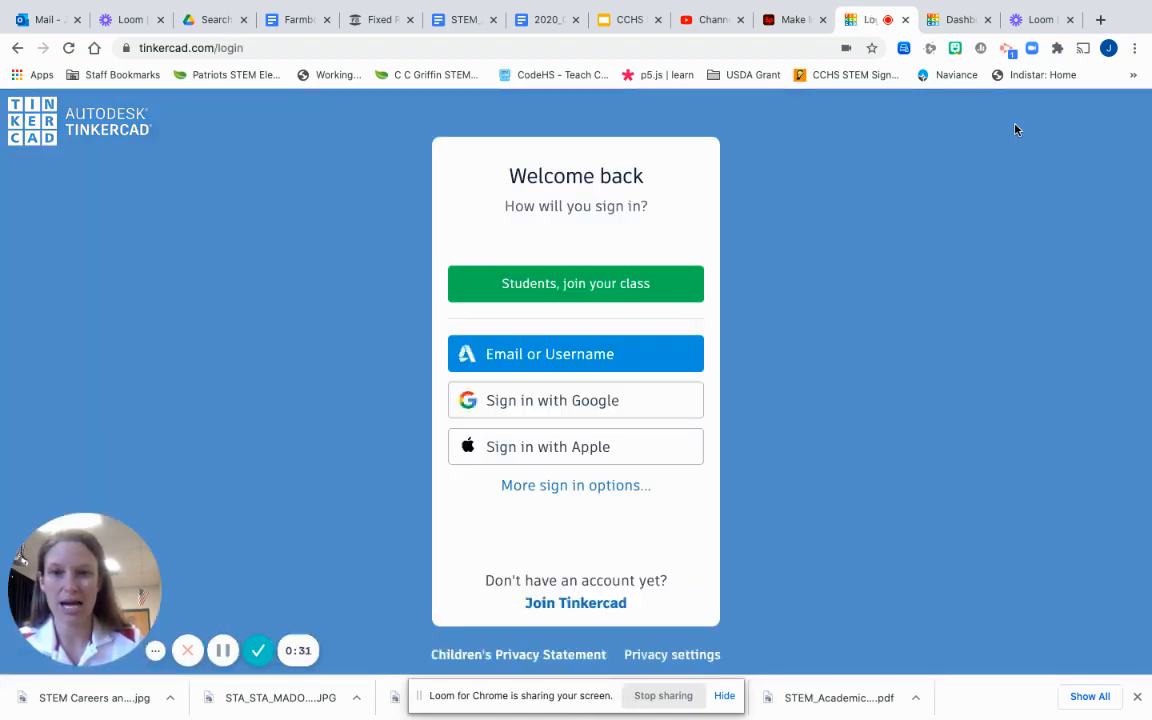
# Step: Sign in with the first Google account and start a new 3D design
pyautogui.click(598, 400)
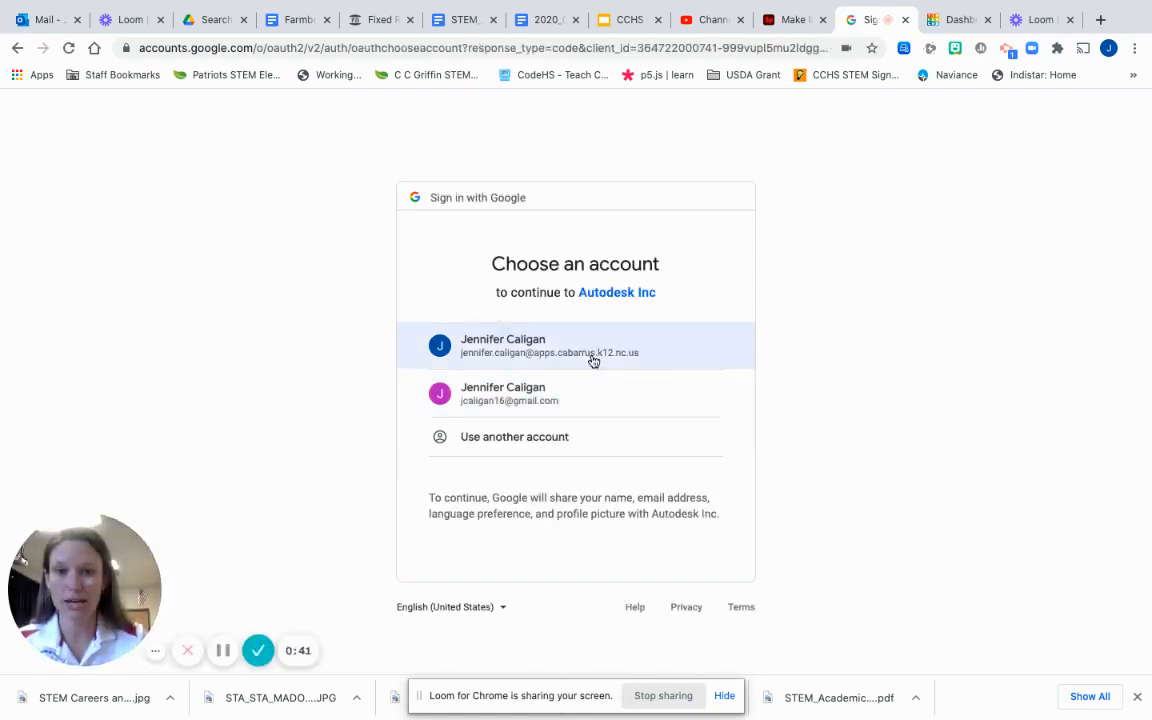
pyautogui.click(592, 356)
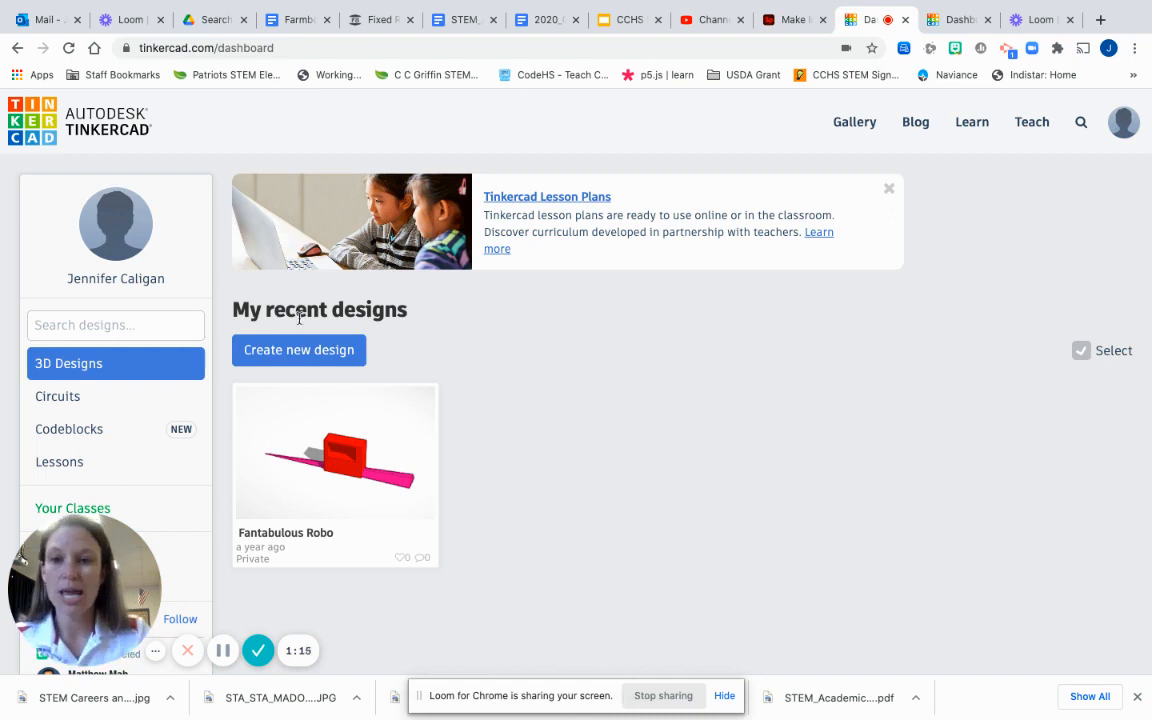
pyautogui.click(300, 352)
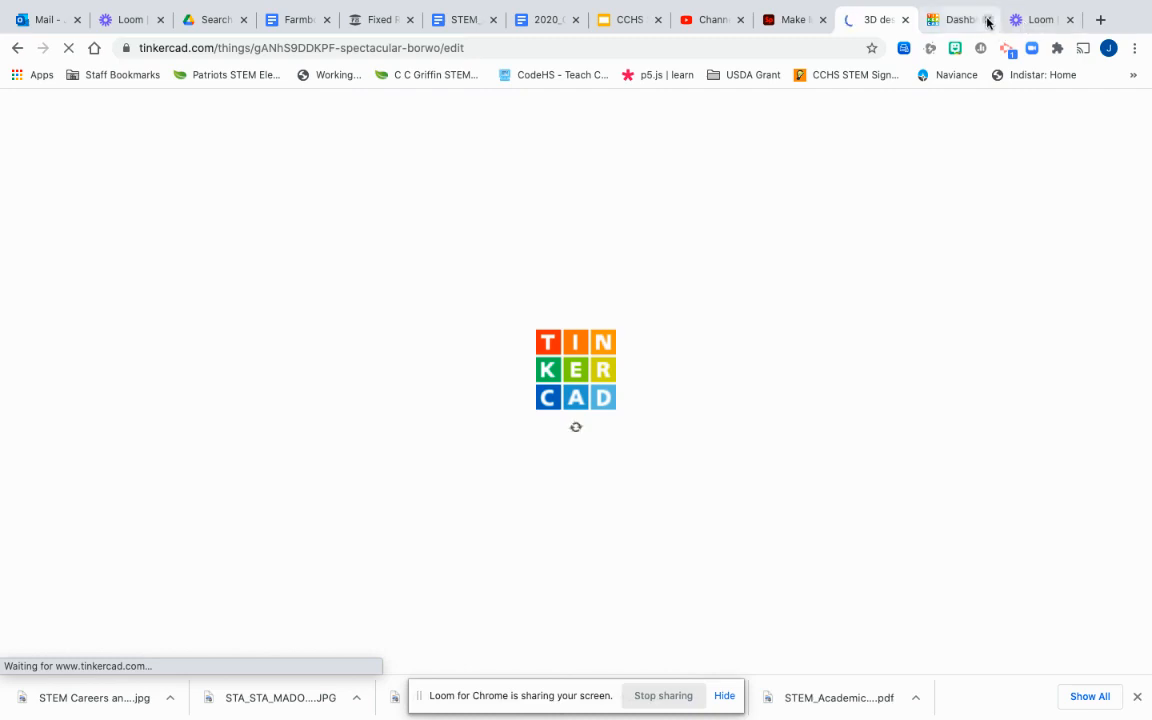
# Step: Close the leftover dashboard tab and show the grid properties of Spectacular Borwo
pyautogui.click(987, 22)
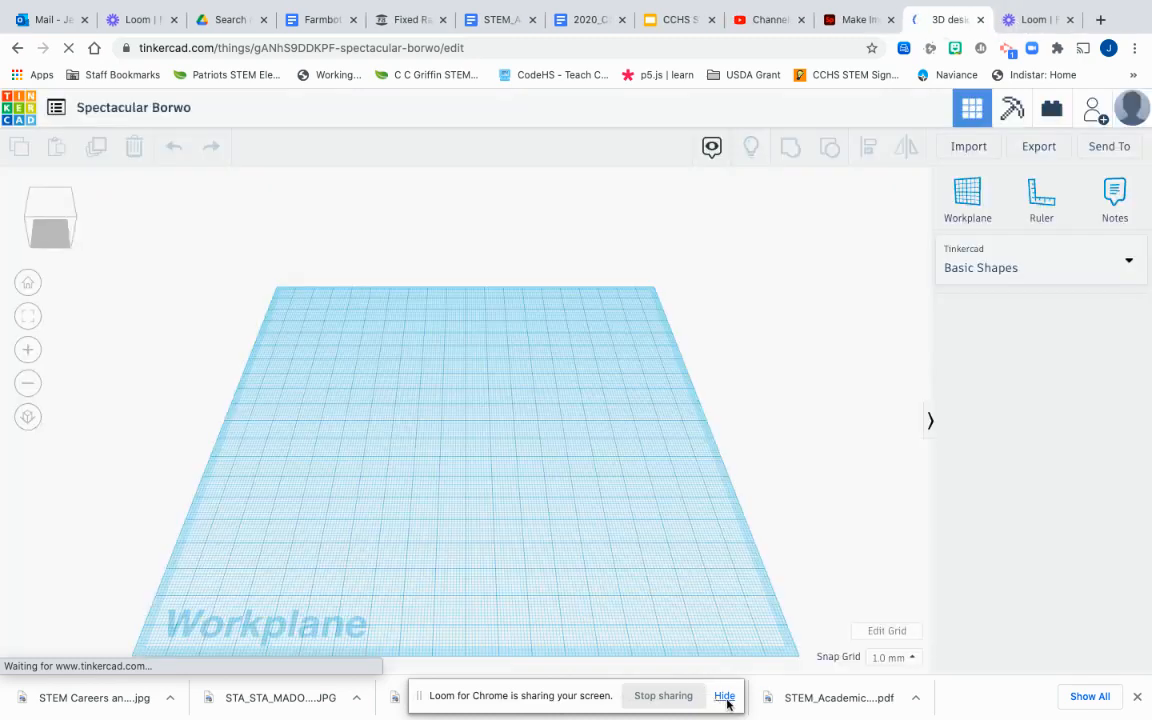
pyautogui.click(724, 696)
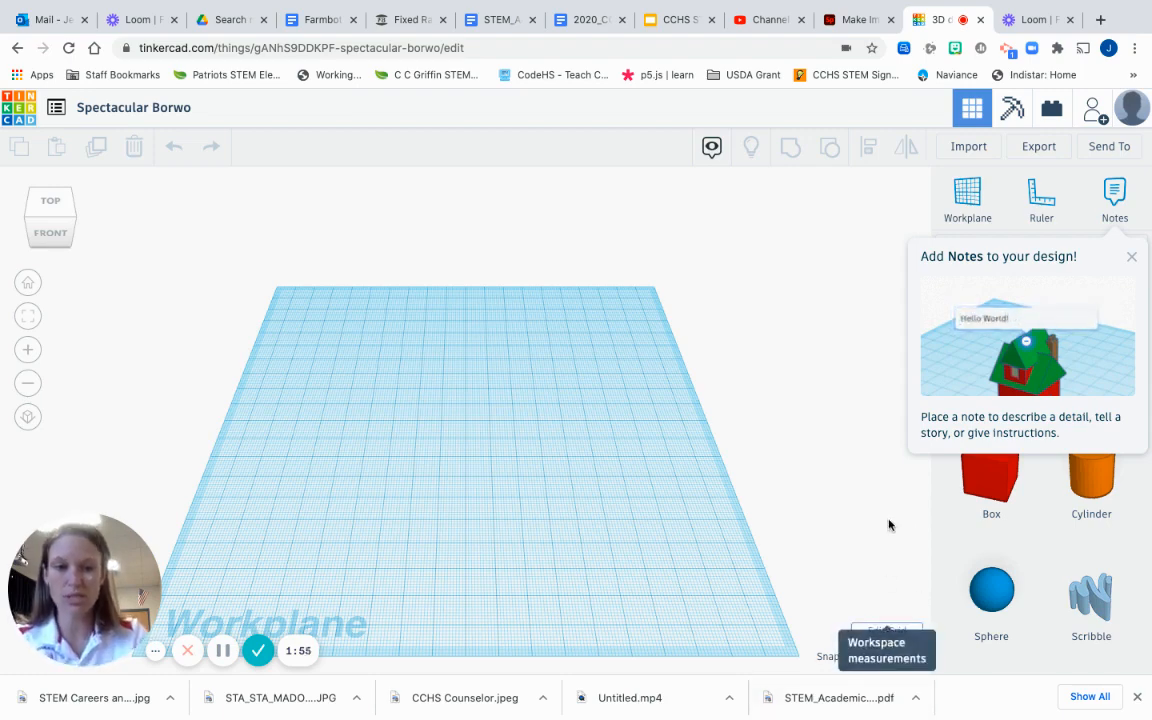
pyautogui.click(880, 631)
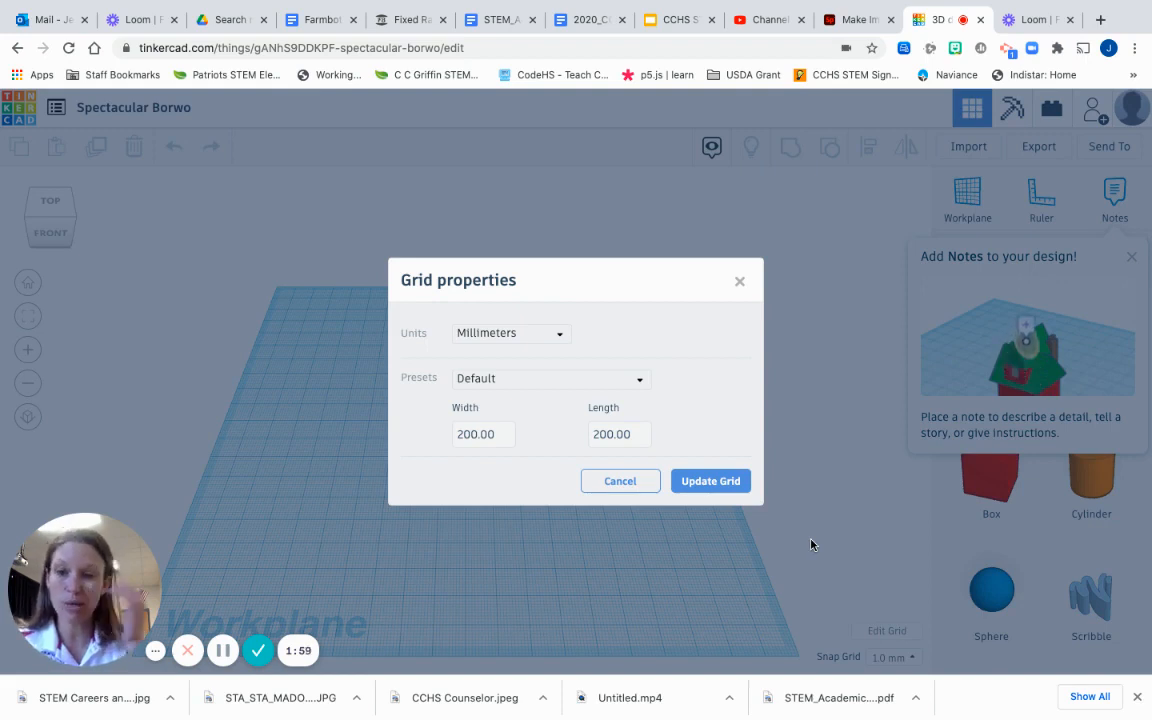
# Step: Switch the workplane grid to Inches, apply it, and dismiss the notes tip
pyautogui.click(550, 341)
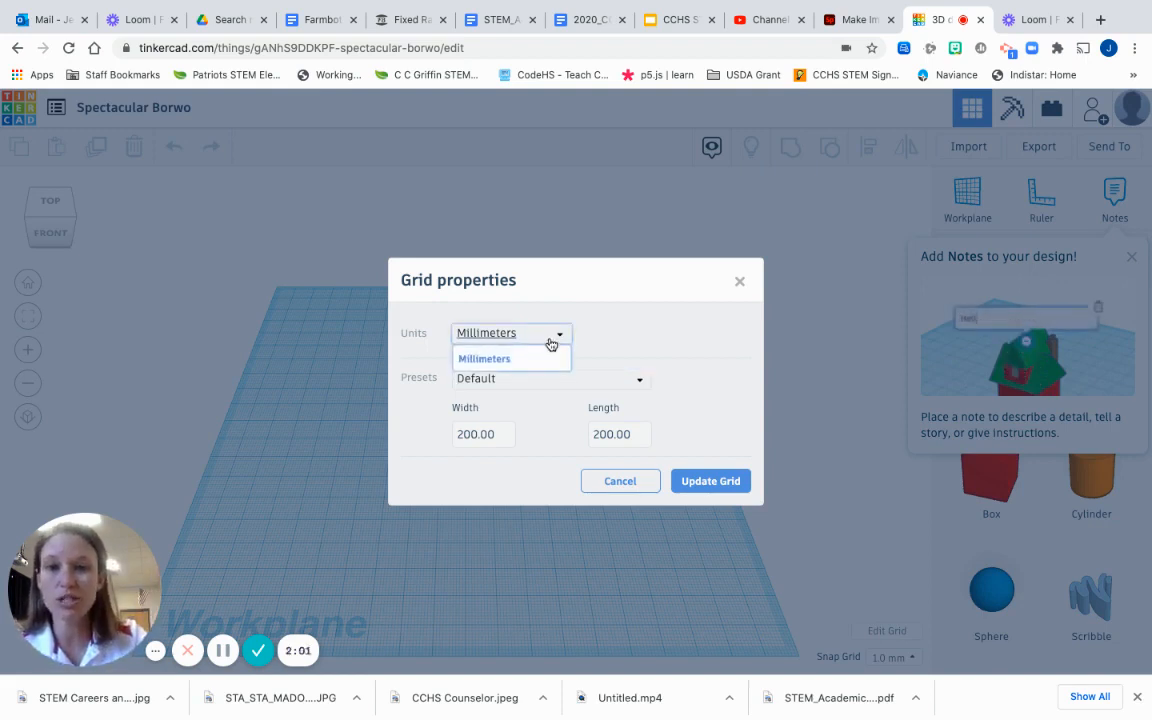
pyautogui.click(531, 390)
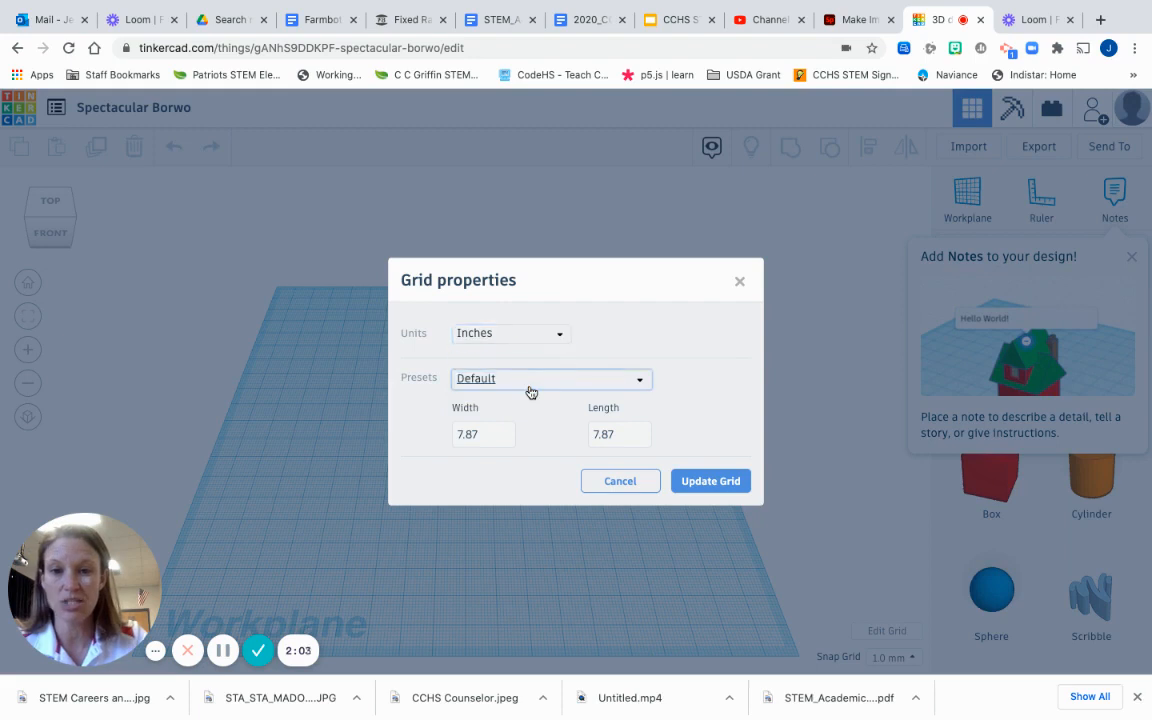
pyautogui.click(699, 482)
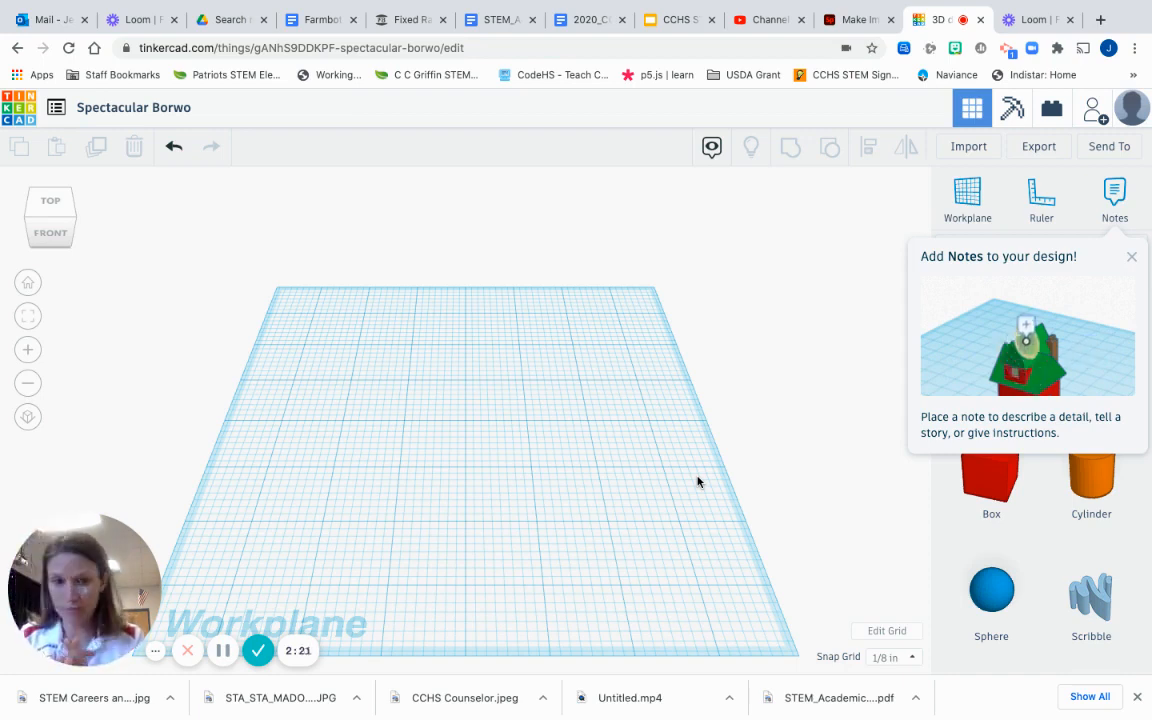
pyautogui.click(1131, 257)
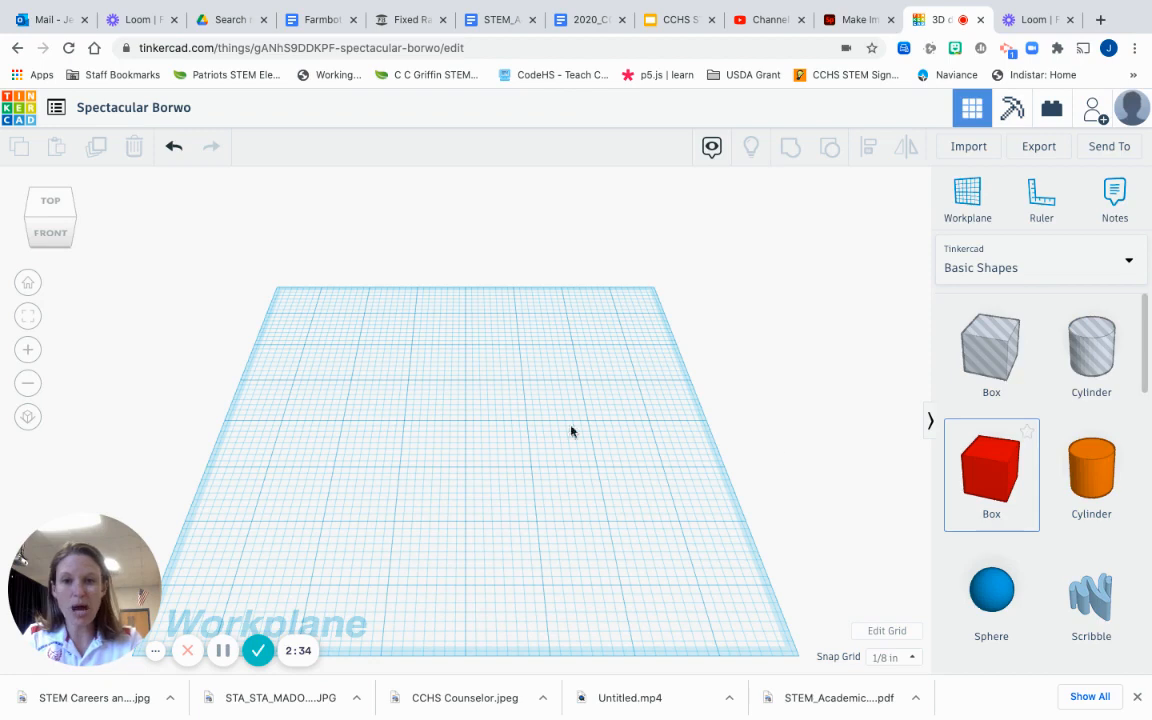
# Step: Place a red box, enlarge it toward 2½ in square, and lift it 1/8 in
pyautogui.click(468, 440)
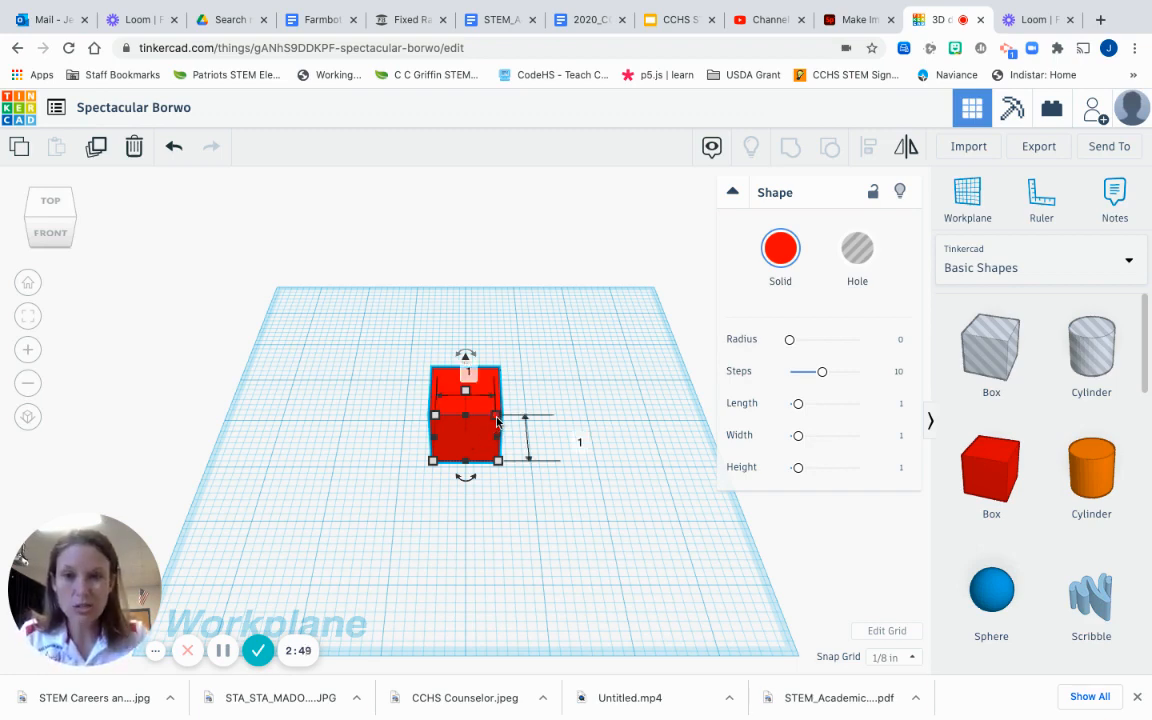
pyautogui.moveTo(497, 420); pyautogui.dragTo(578, 364)
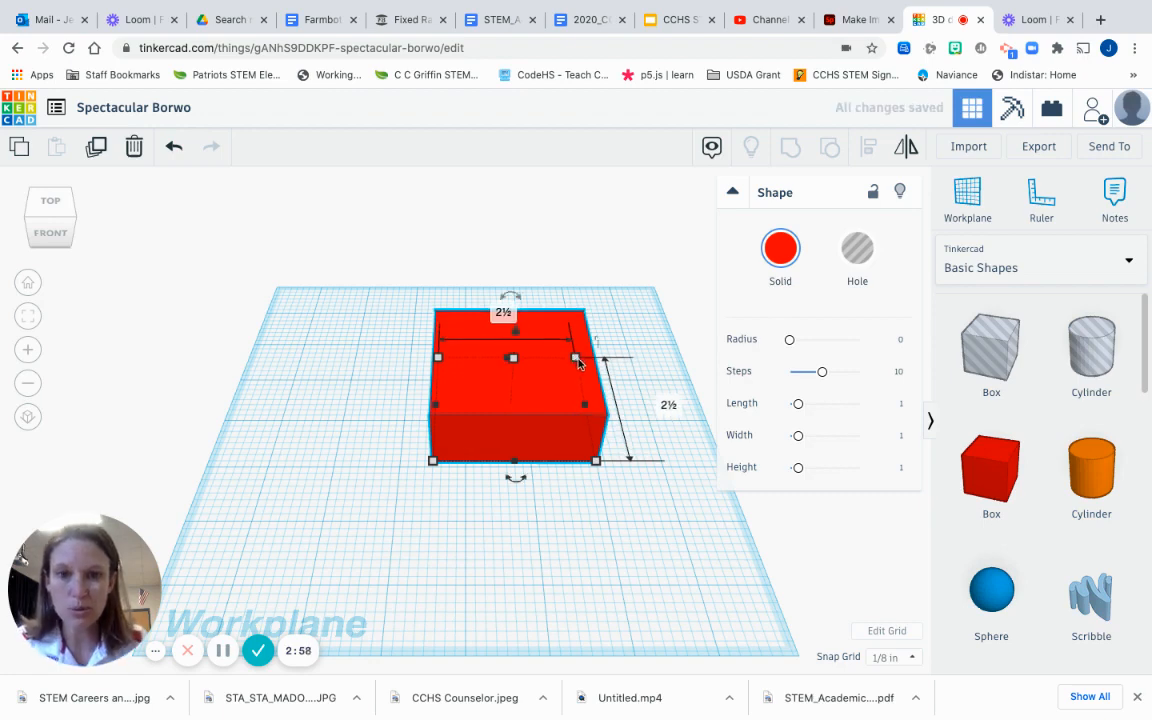
pyautogui.moveTo(516, 332)
pyautogui.mouseDown()
pyautogui.moveTo(526, 262)
pyautogui.moveTo(471, 457)
pyautogui.moveTo(494, 352)
pyautogui.moveTo(555, 196)
pyautogui.moveTo(522, 249)
pyautogui.moveTo(492, 369)
pyautogui.moveTo(504, 383)
pyautogui.moveTo(532, 252)
pyautogui.moveTo(522, 249)
pyautogui.moveTo(519, 330)
pyautogui.mouseUp()
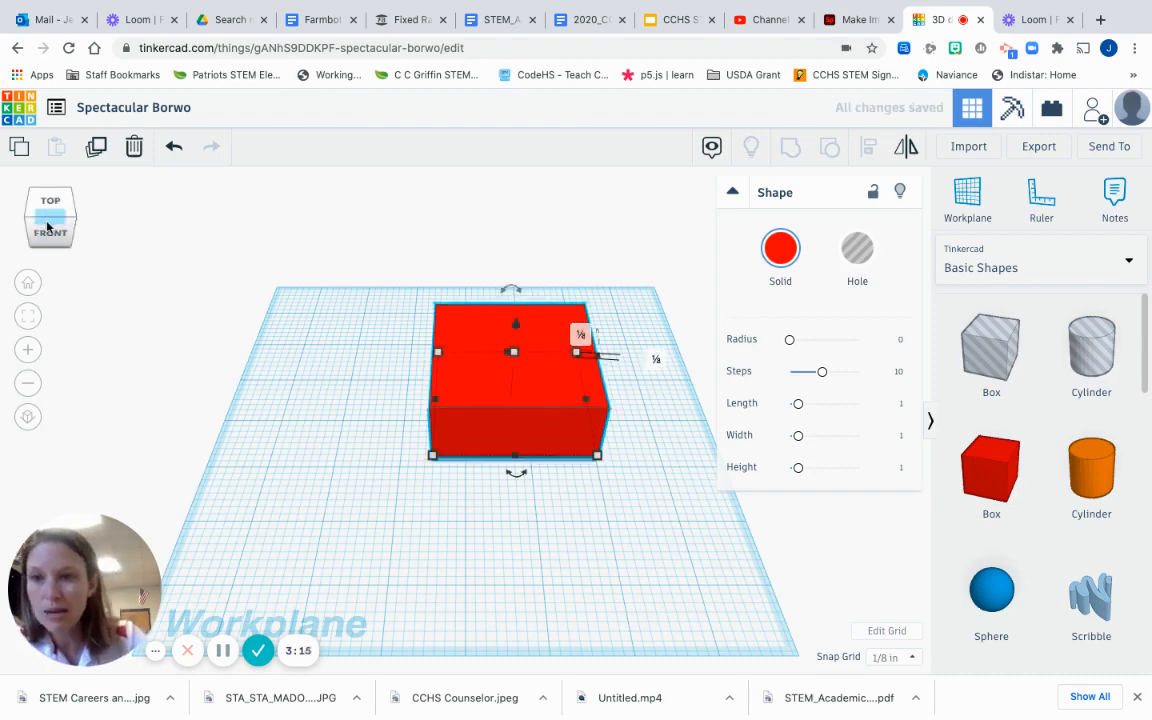
pyautogui.moveTo(47, 222); pyautogui.dragTo(46, 223)
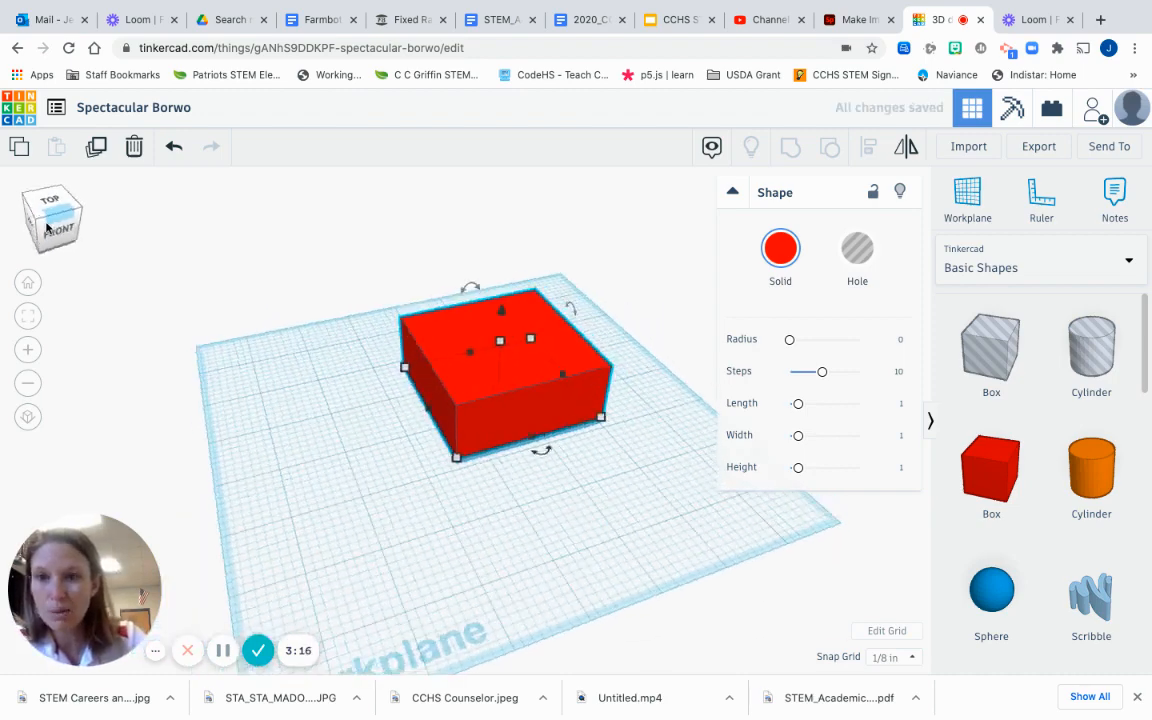
# Step: Raise the box off the workplane while checking it from front and top views
pyautogui.click(46, 226)
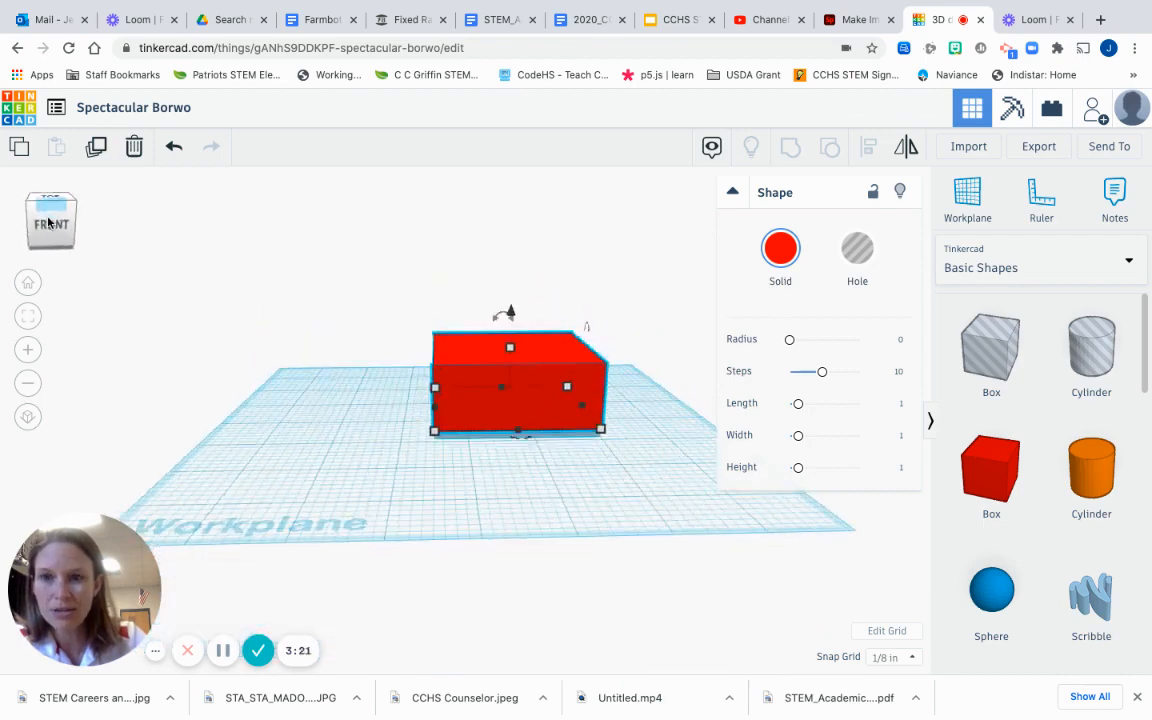
pyautogui.moveTo(511, 312); pyautogui.dragTo(510, 345)
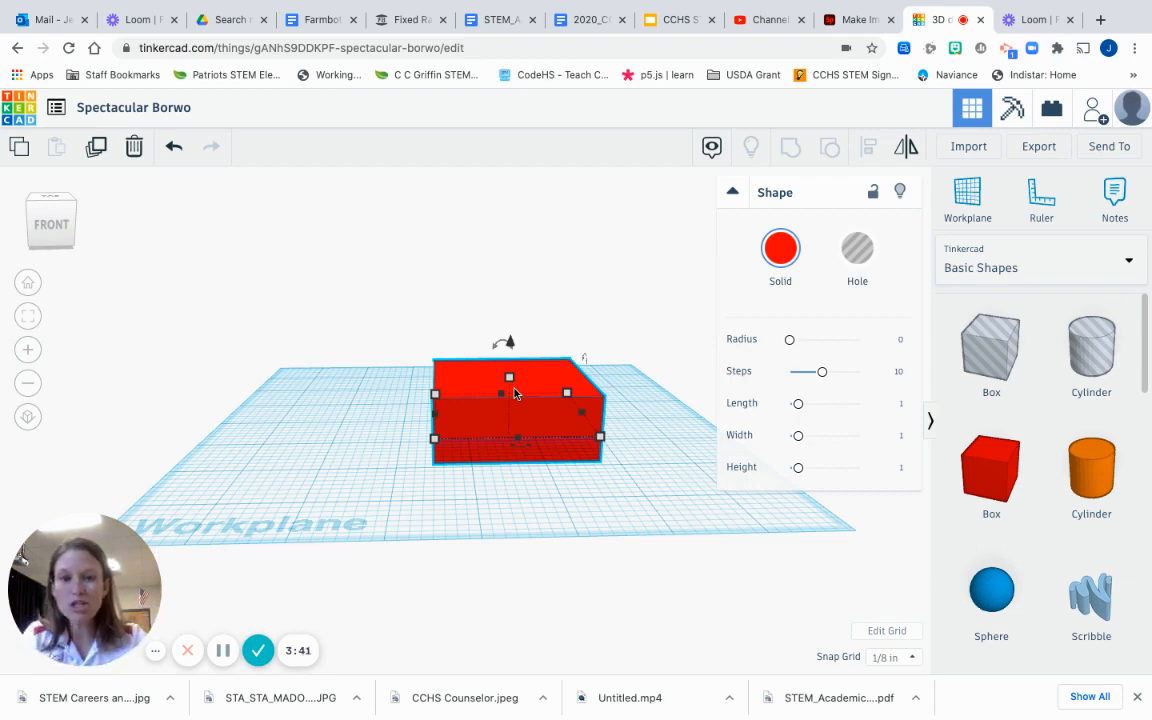
pyautogui.moveTo(510, 342); pyautogui.dragTo(511, 321)
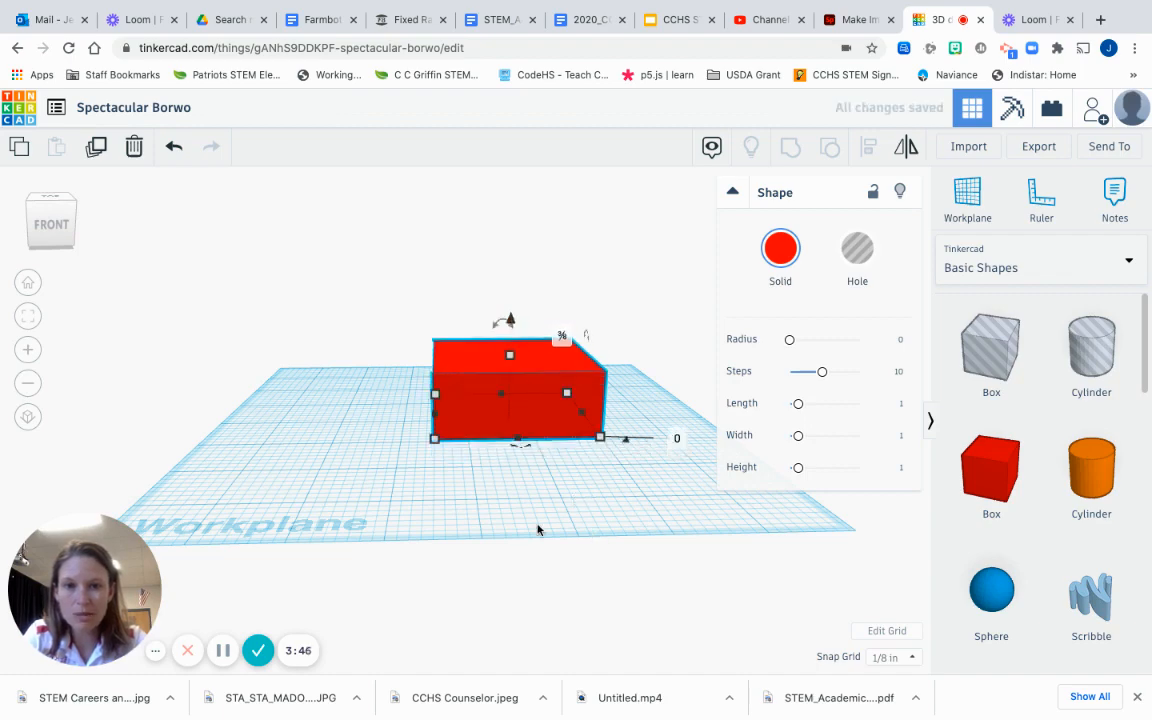
pyautogui.click(55, 238)
pyautogui.click(56, 237)
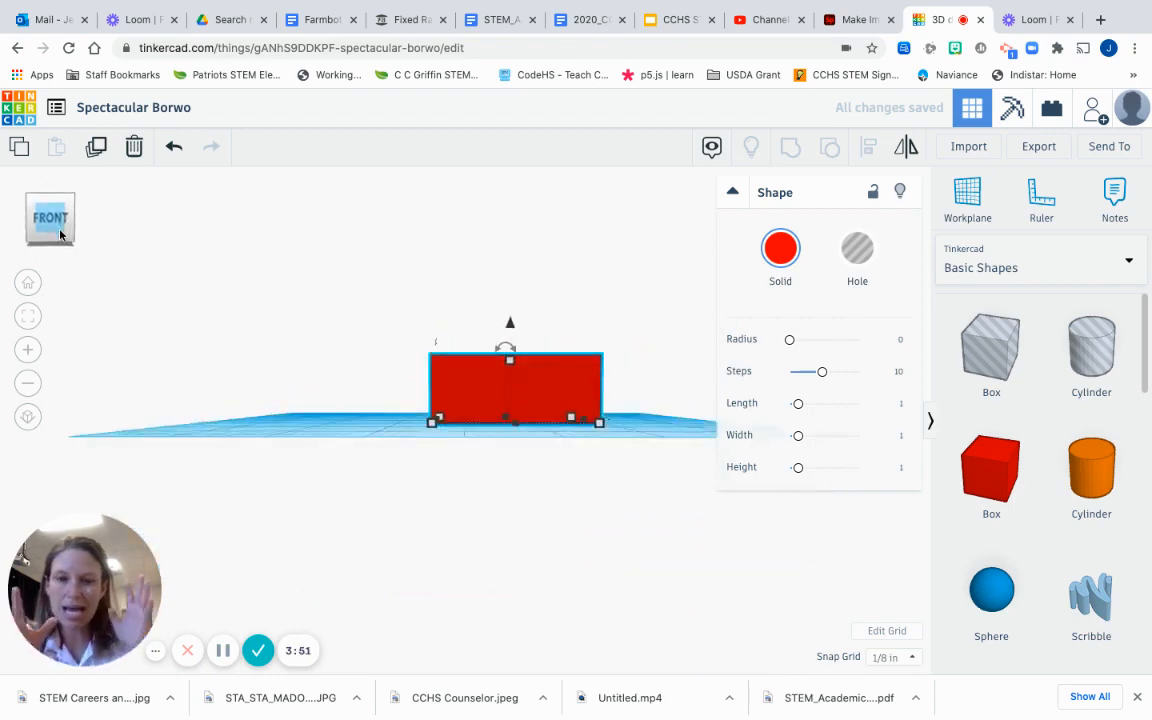
pyautogui.moveTo(58, 228); pyautogui.dragTo(56, 236)
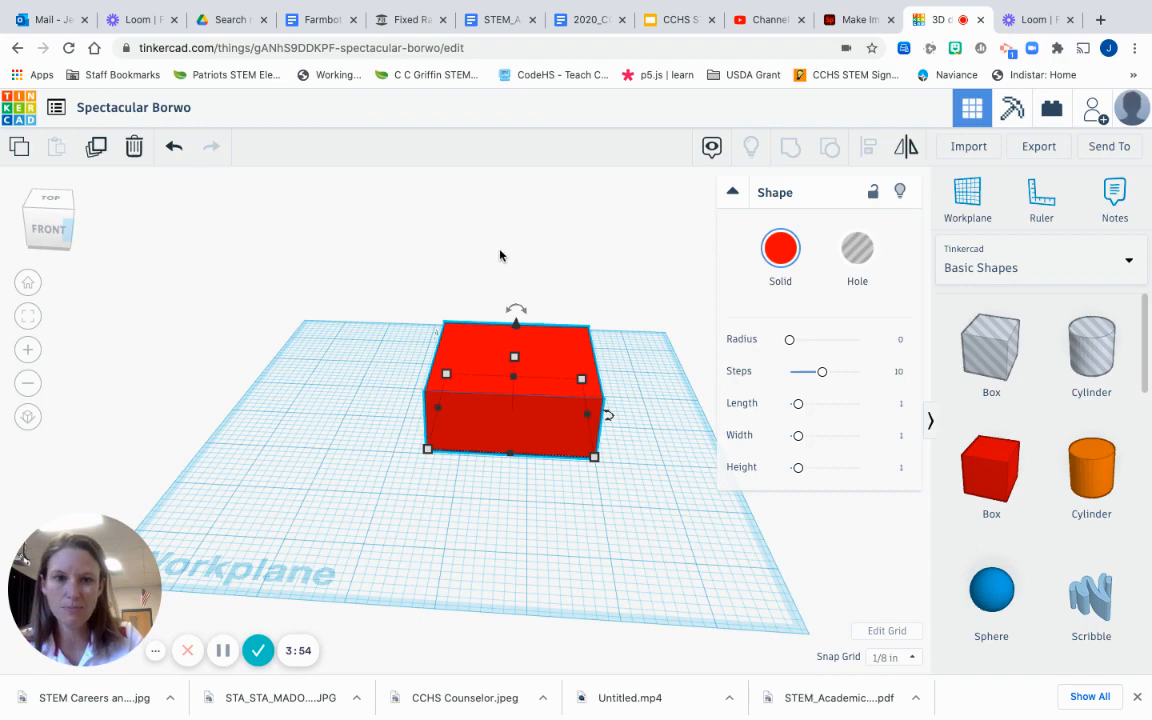
# Step: Select the red box and bring up its colour swatches
pyautogui.click(500, 255)
pyautogui.click(516, 400)
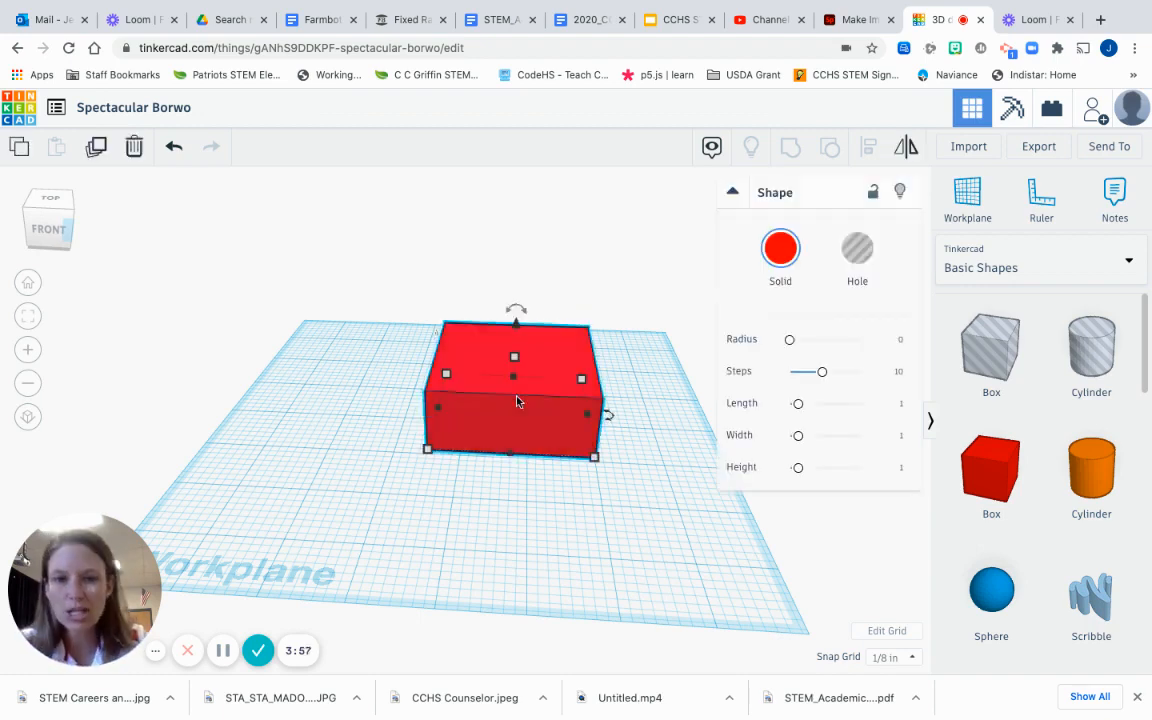
pyautogui.click(792, 260)
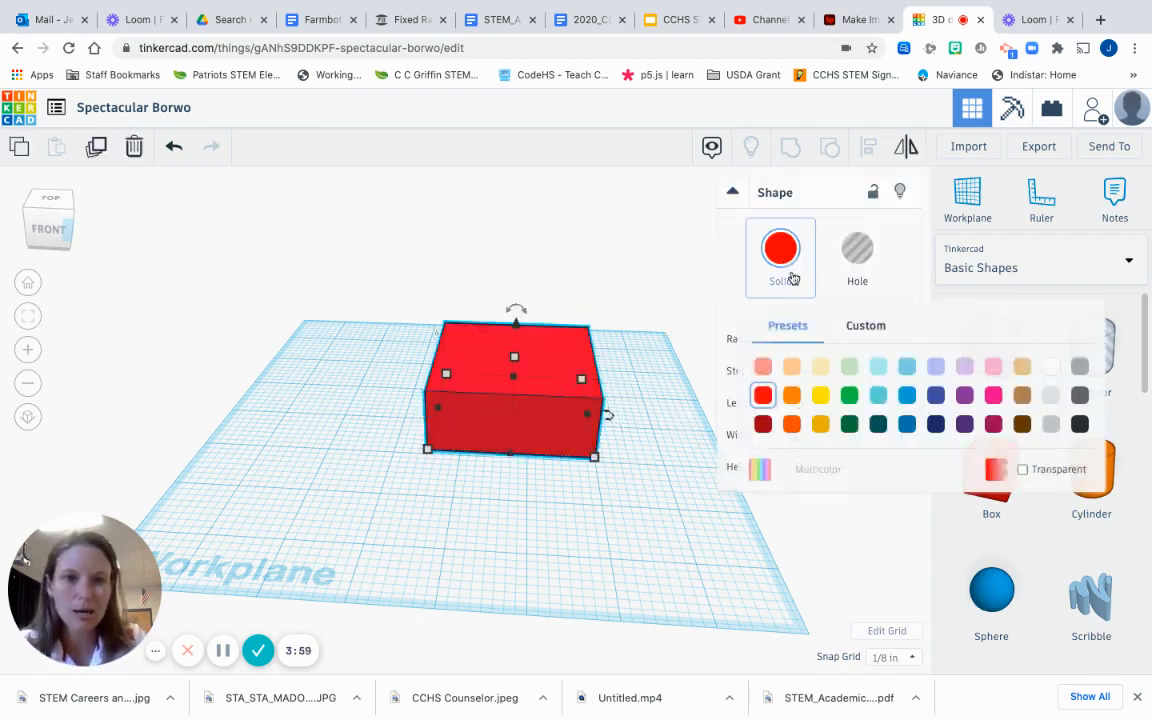
# Step: Recolour the box yellow, then change it to blue
pyautogui.click(816, 401)
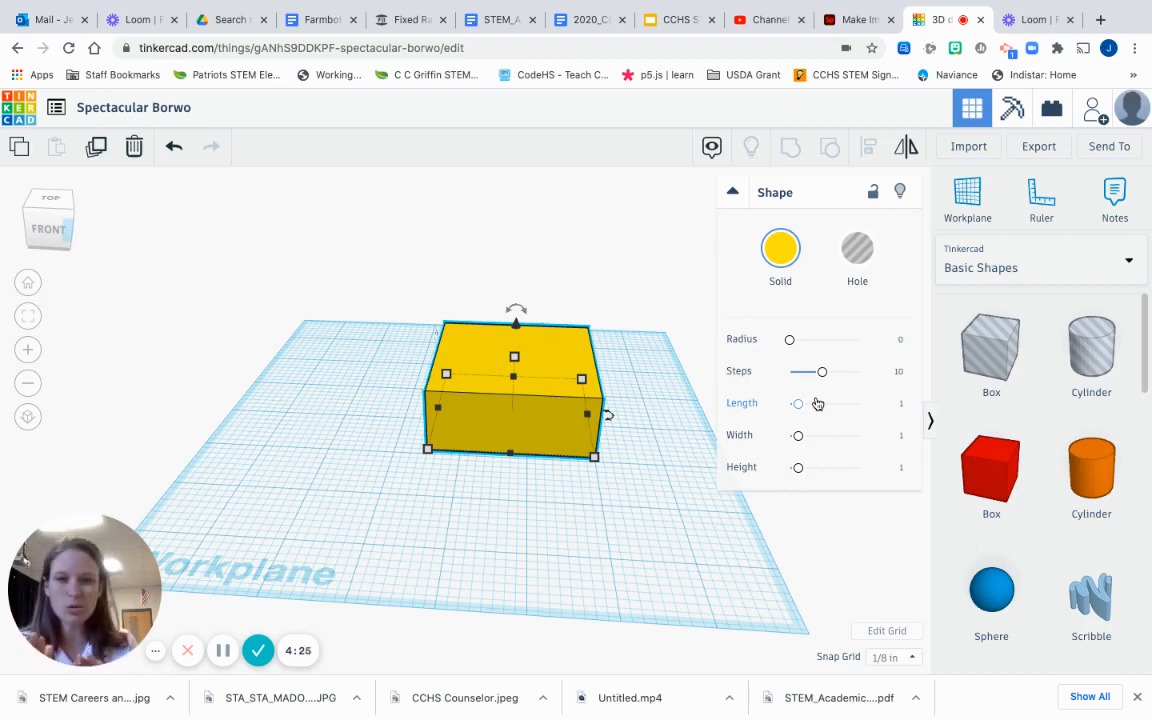
pyautogui.click(792, 248)
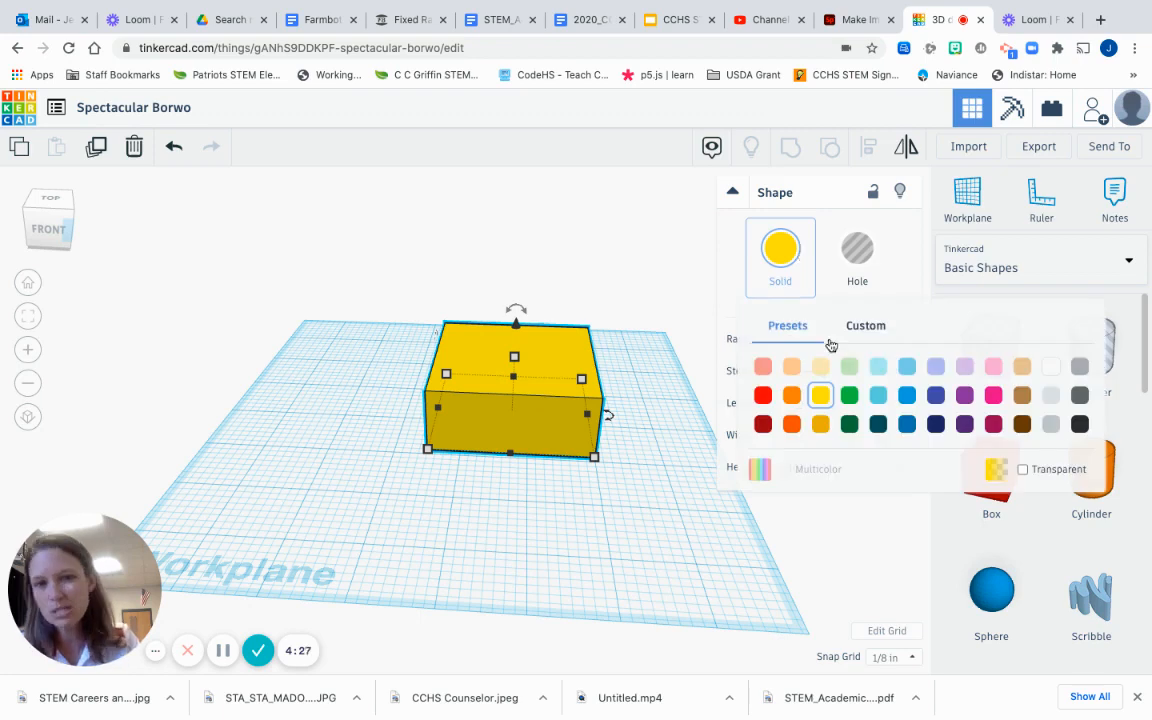
pyautogui.click(907, 396)
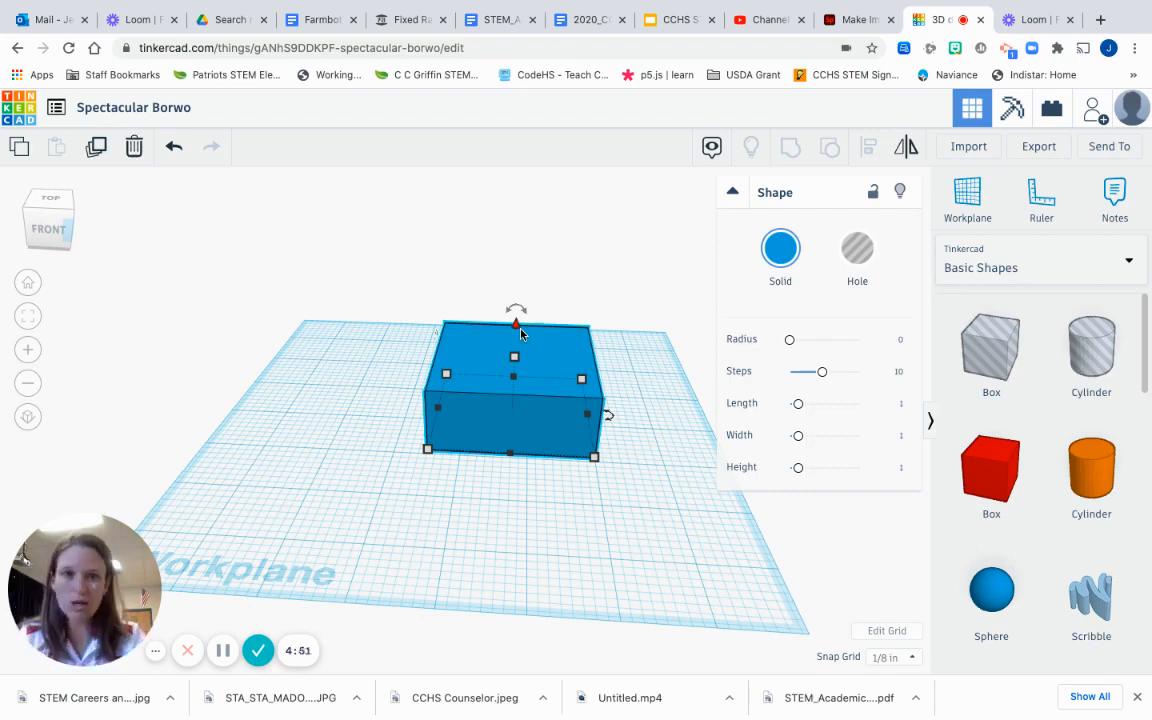
pyautogui.click(553, 260)
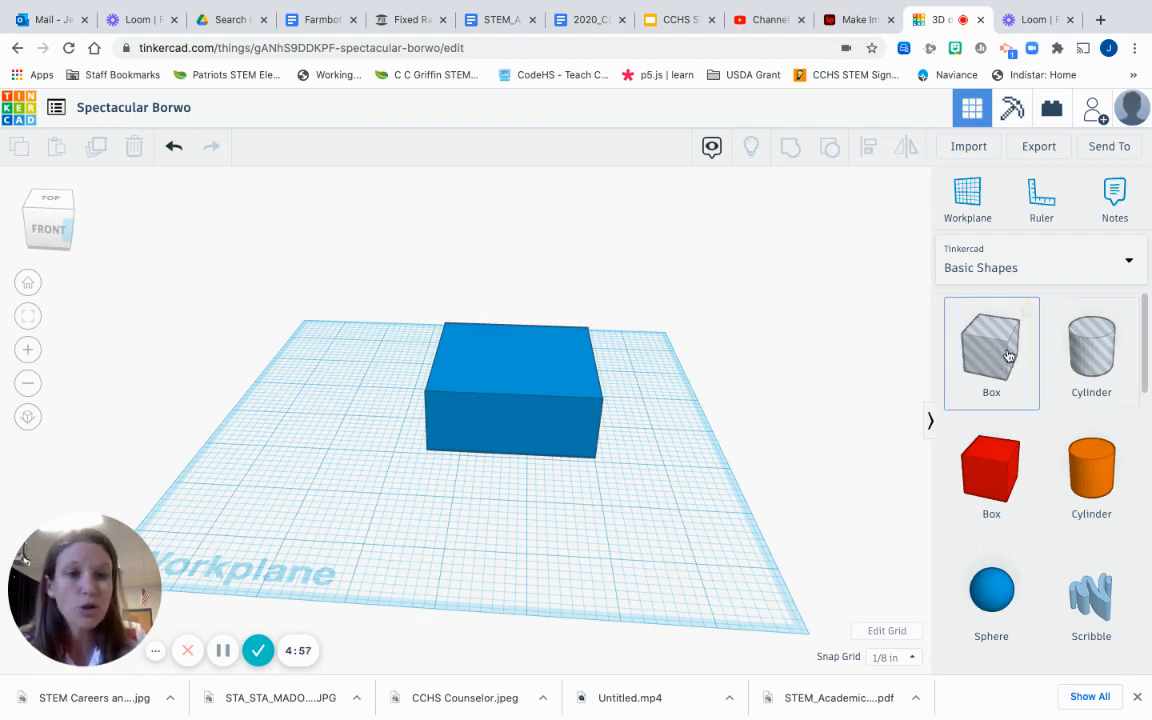
# Step: Sink a hole box into the blue box, about 2 by 1½ with height 1¾
pyautogui.moveTo(768, 345); pyautogui.dragTo(512, 411)
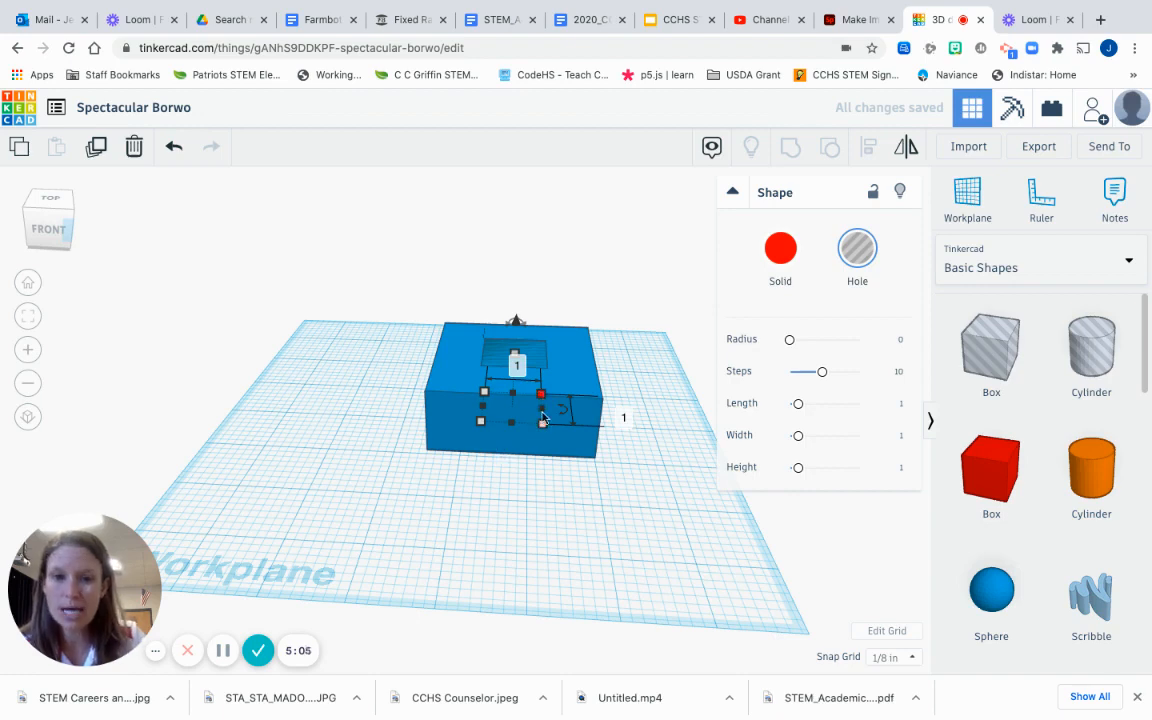
pyautogui.moveTo(543, 421); pyautogui.dragTo(578, 447)
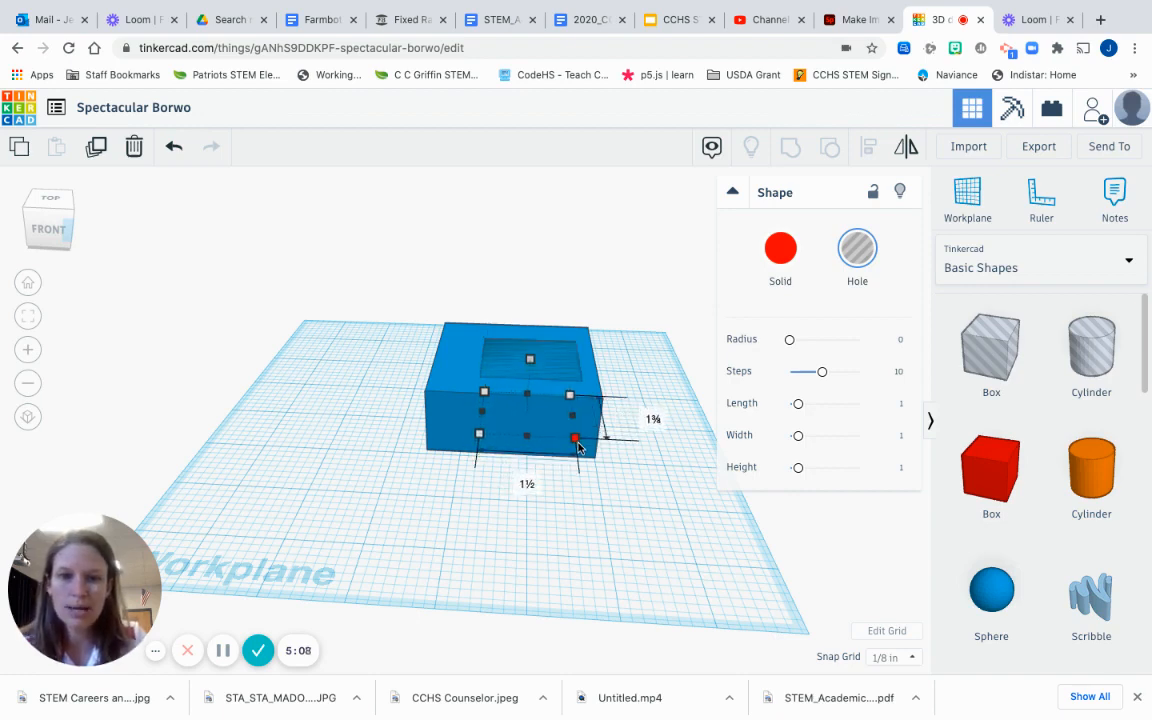
pyautogui.moveTo(481, 436); pyautogui.dragTo(442, 441)
pyautogui.scroll(-3, 507, 397)
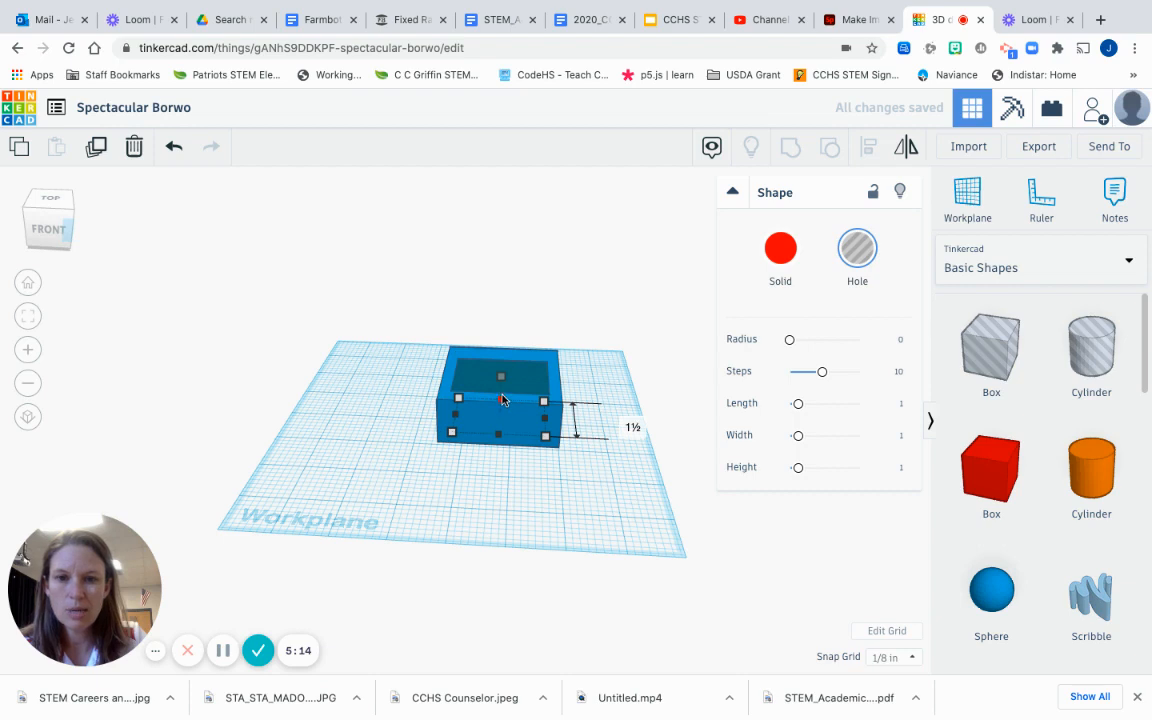
pyautogui.moveTo(503, 399); pyautogui.dragTo(503, 396)
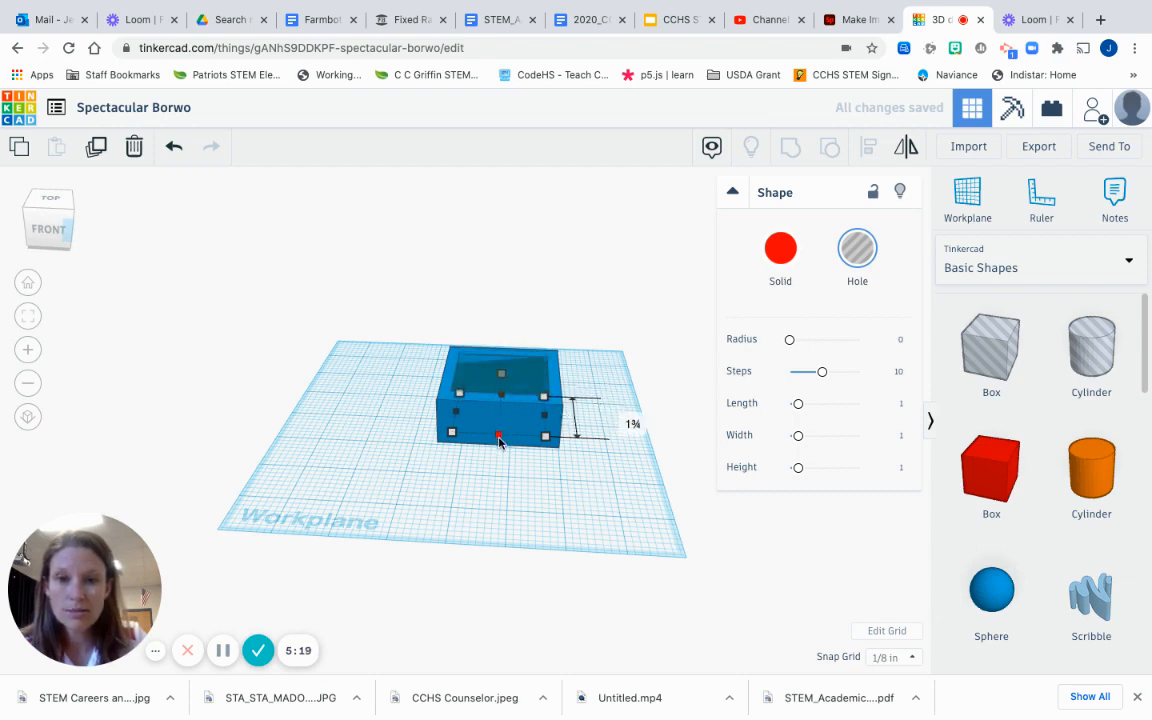
pyautogui.click(660, 340)
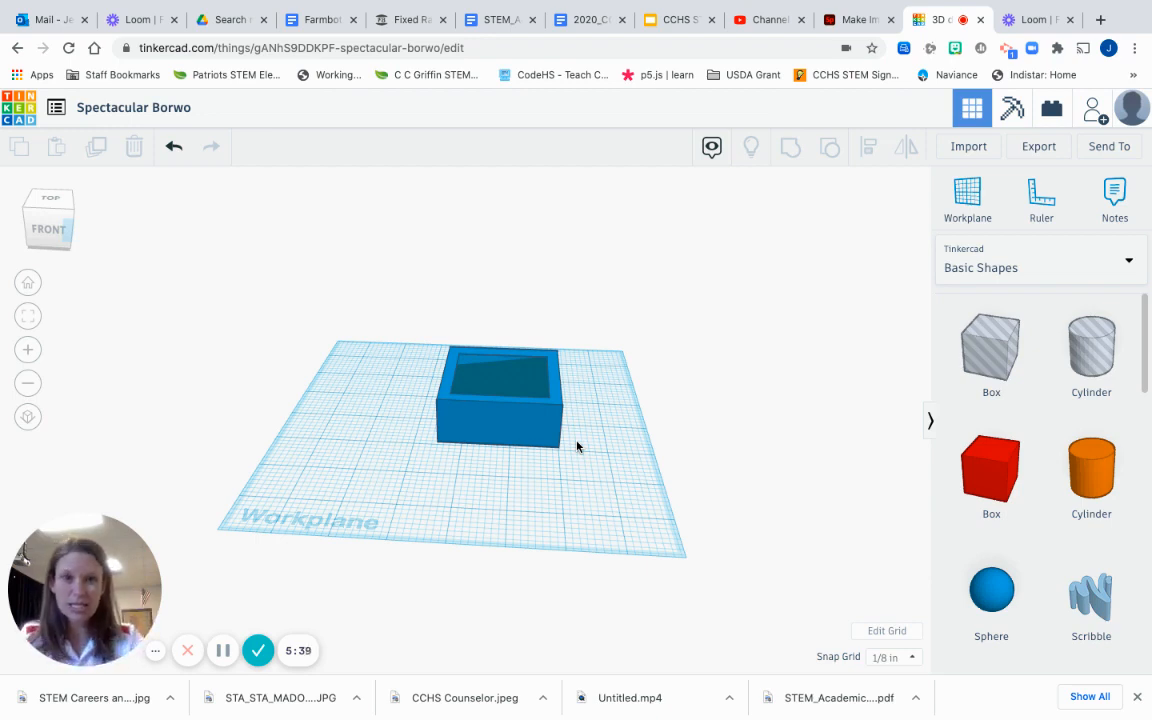
# Step: Check the blue box and its height from top and angled front views
pyautogui.click(467, 430)
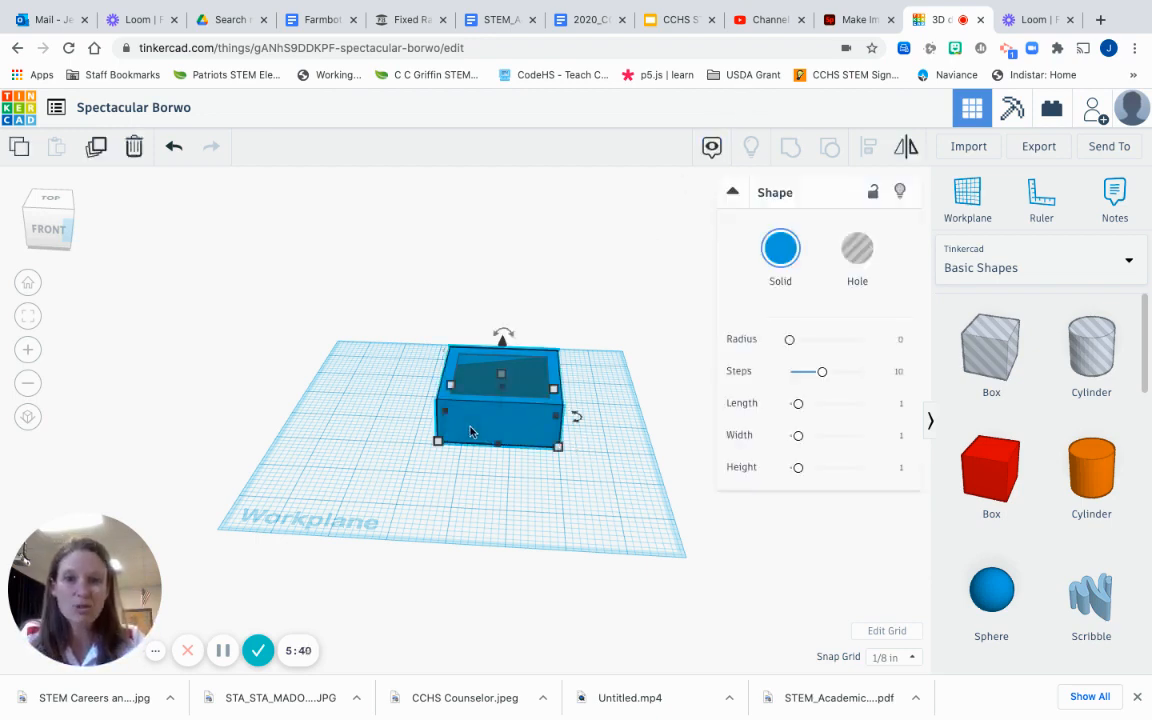
pyautogui.click(58, 200)
pyautogui.moveTo(58, 233); pyautogui.dragTo(53, 225)
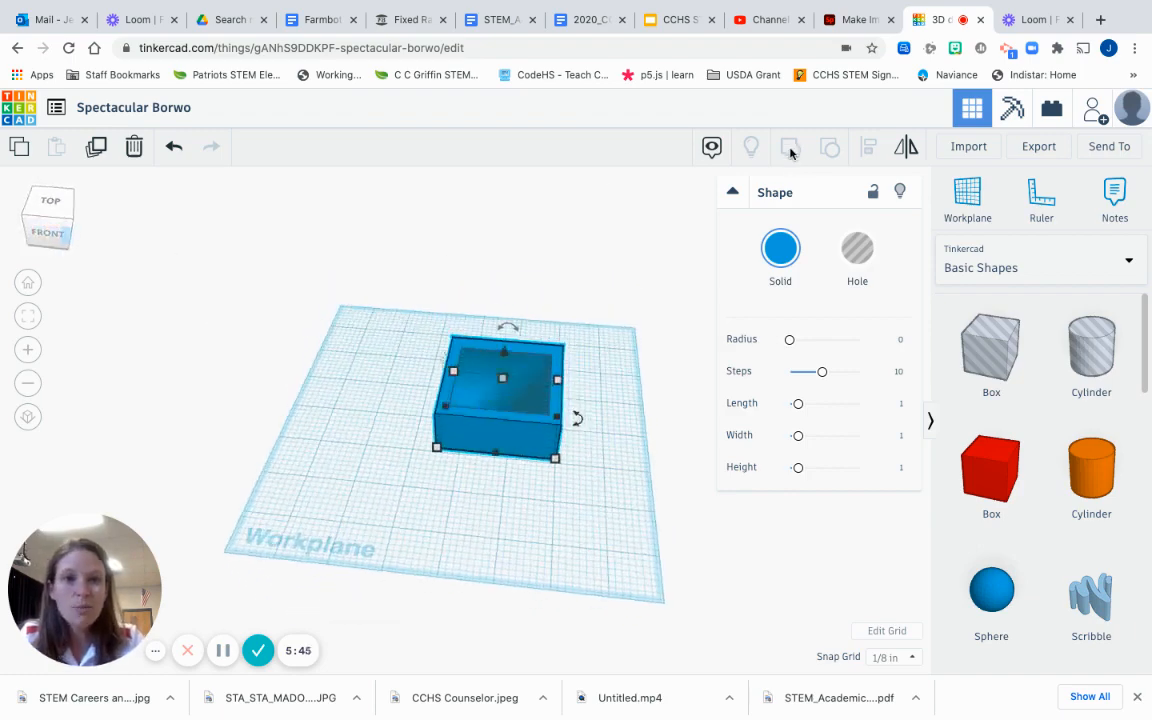
pyautogui.click(702, 222)
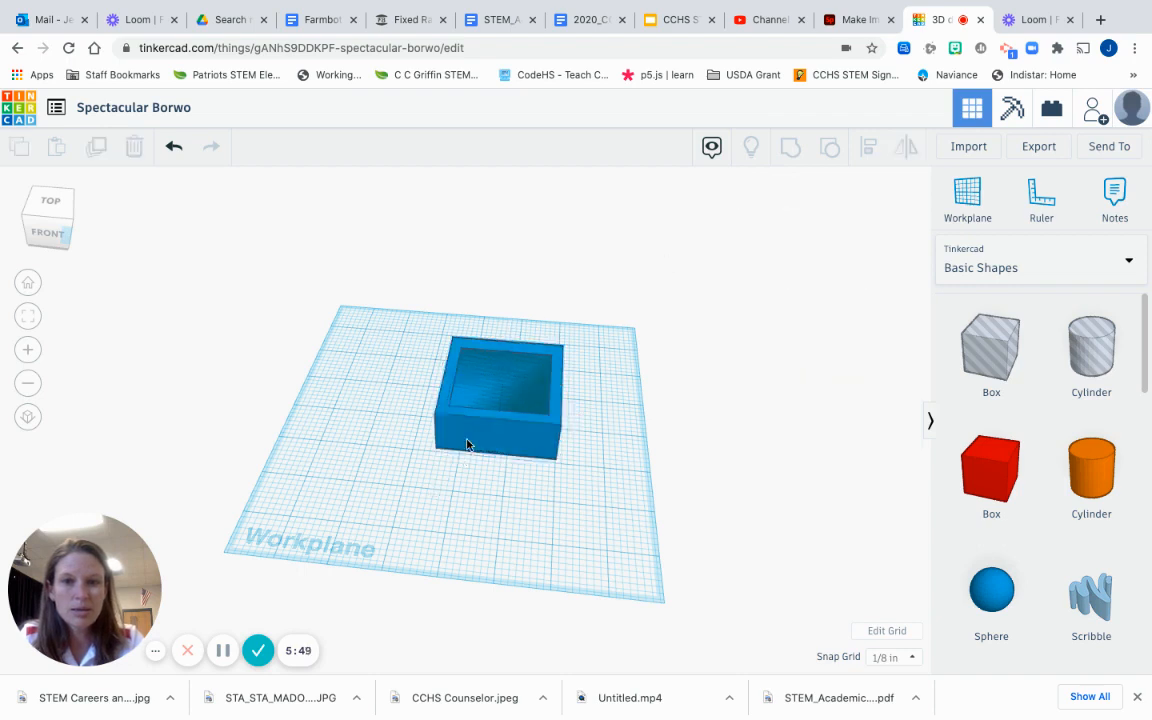
pyautogui.click(510, 393)
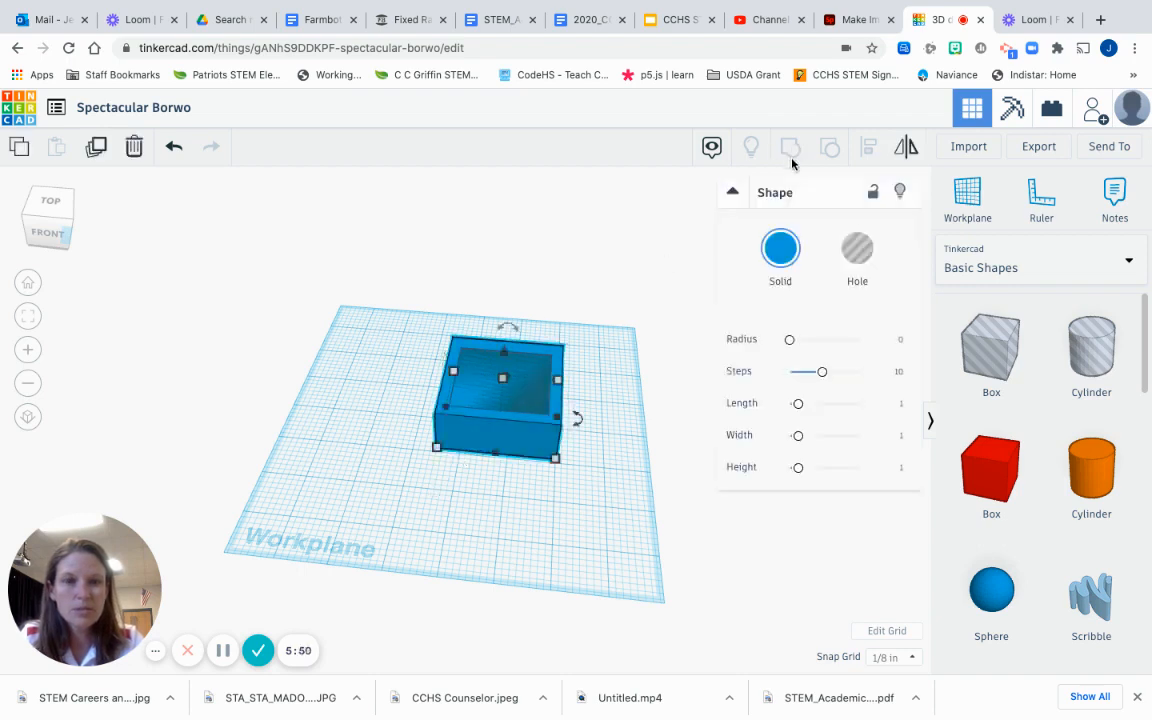
pyautogui.click(502, 379)
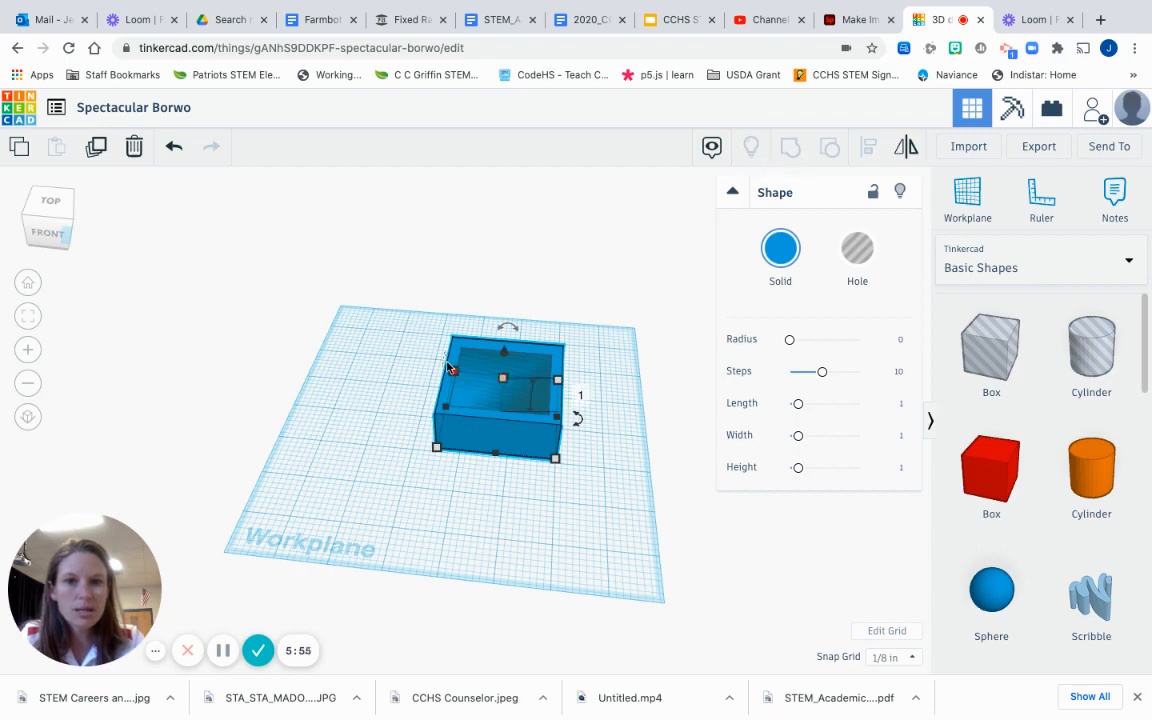
pyautogui.click(441, 272)
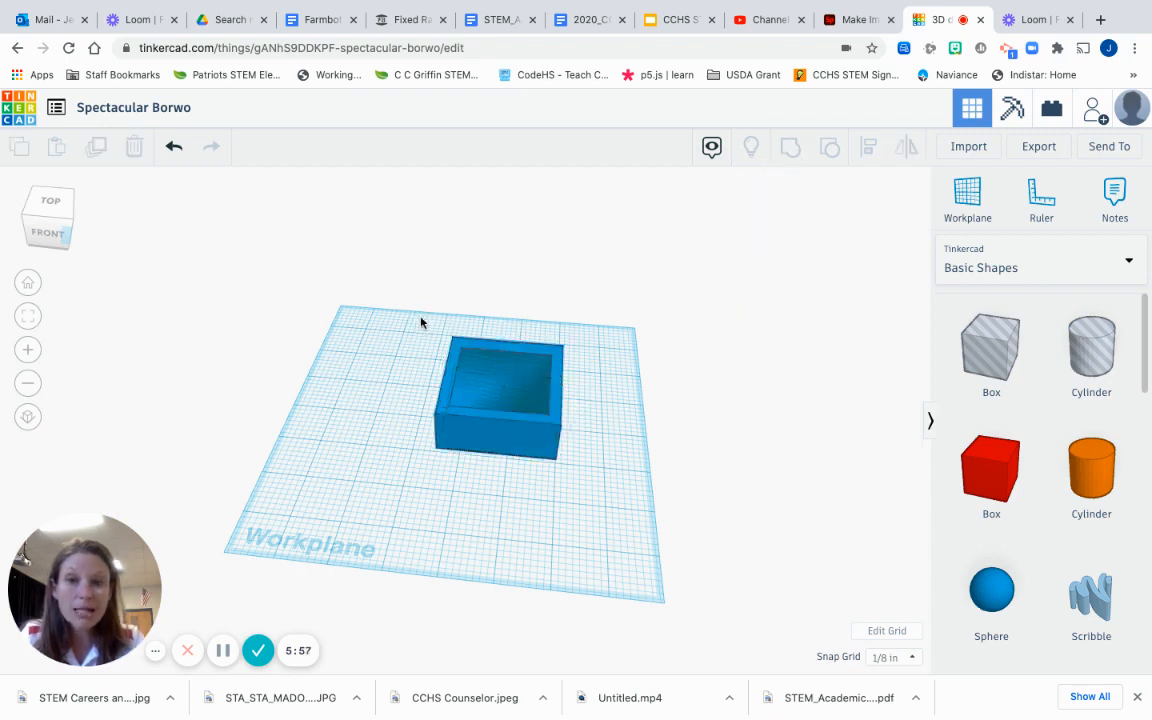
# Step: Group the box and hole into one hollow box, then ungroup and regroup it
pyautogui.moveTo(421, 318); pyautogui.dragTo(592, 486)
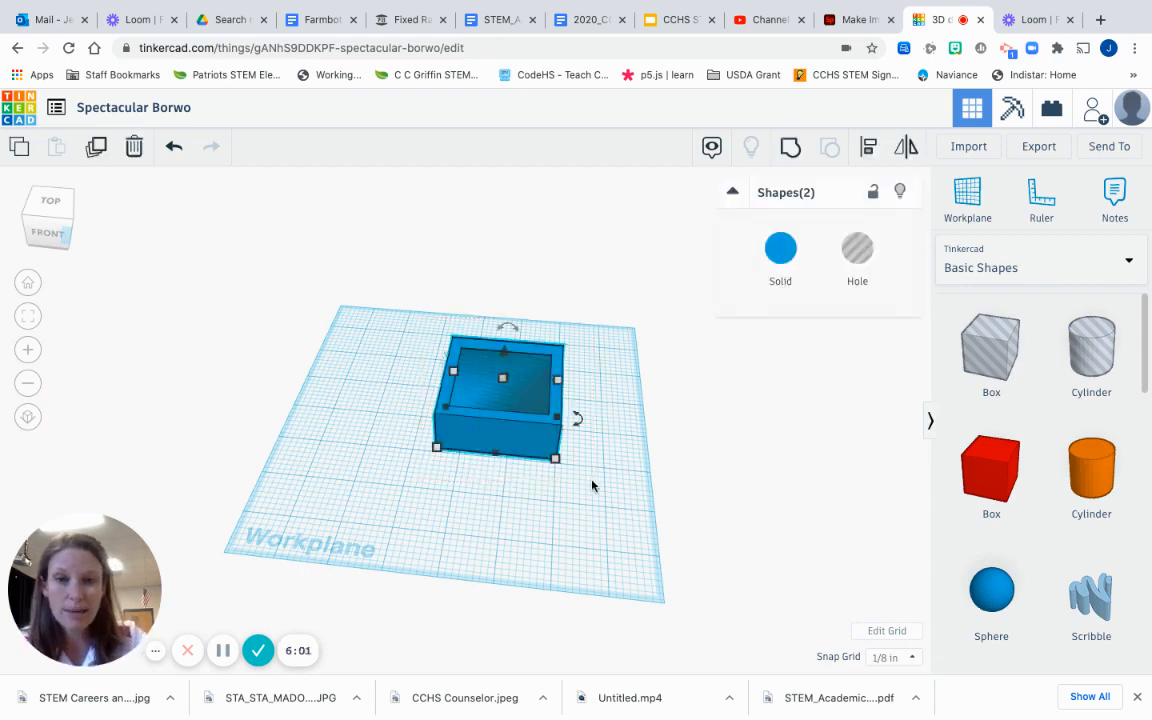
pyautogui.click(790, 150)
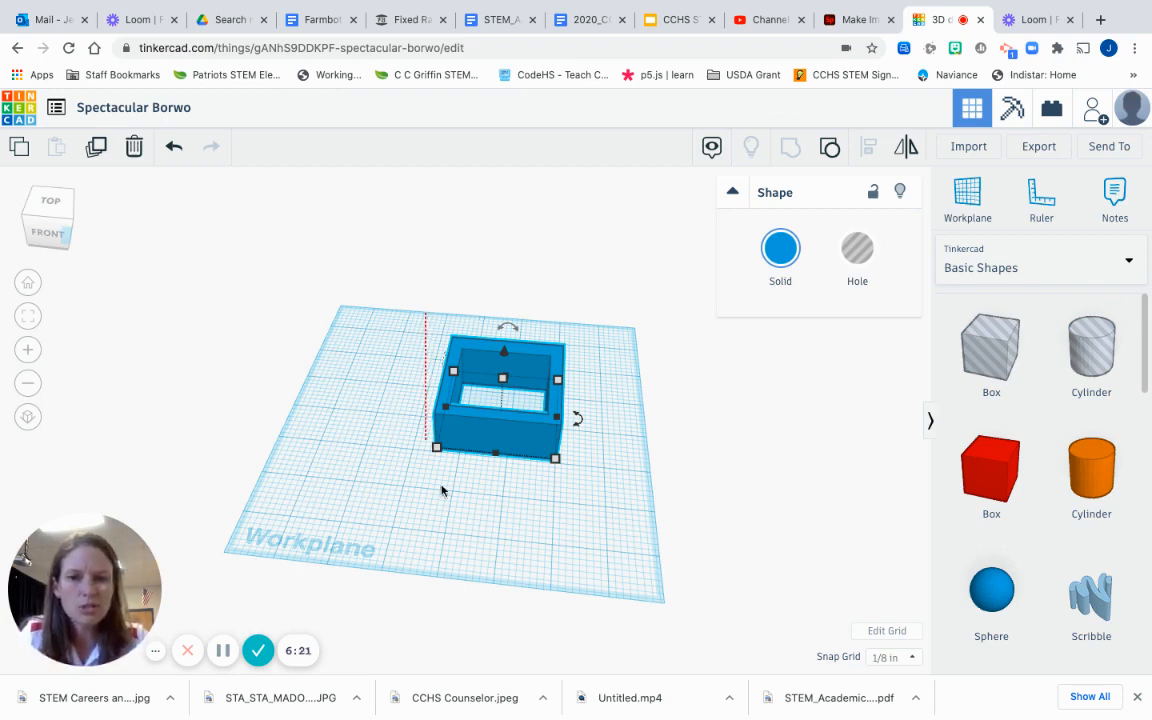
pyautogui.moveTo(441, 490); pyautogui.dragTo(591, 488)
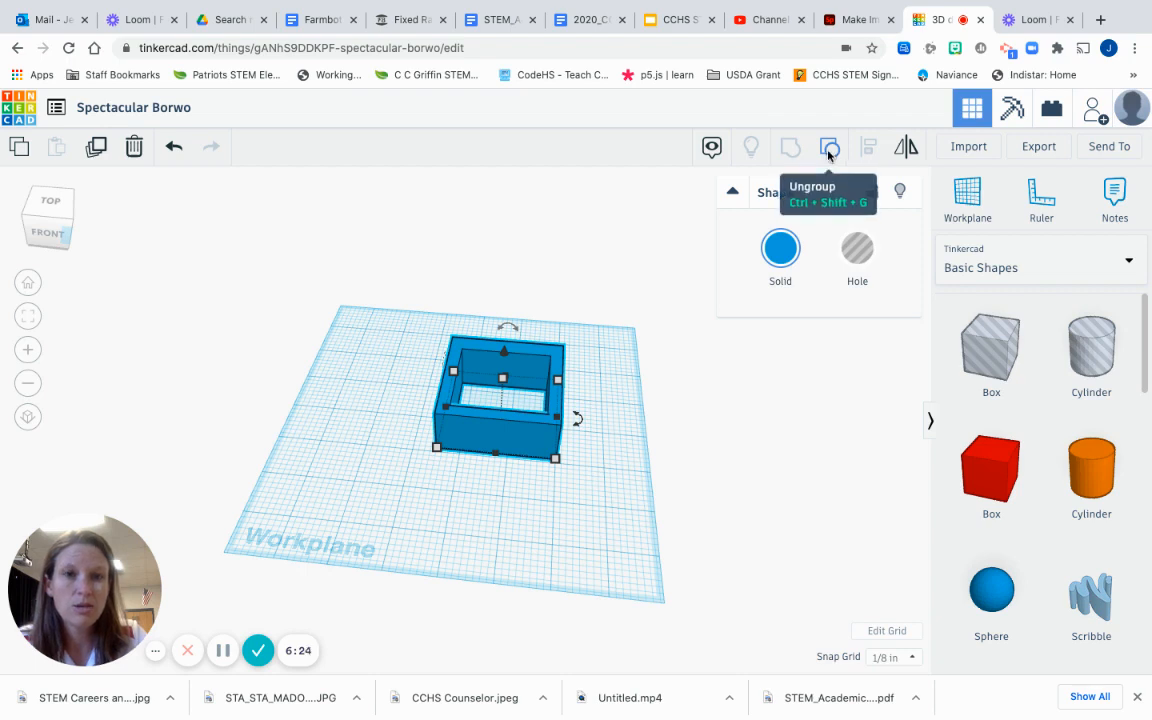
pyautogui.click(829, 150)
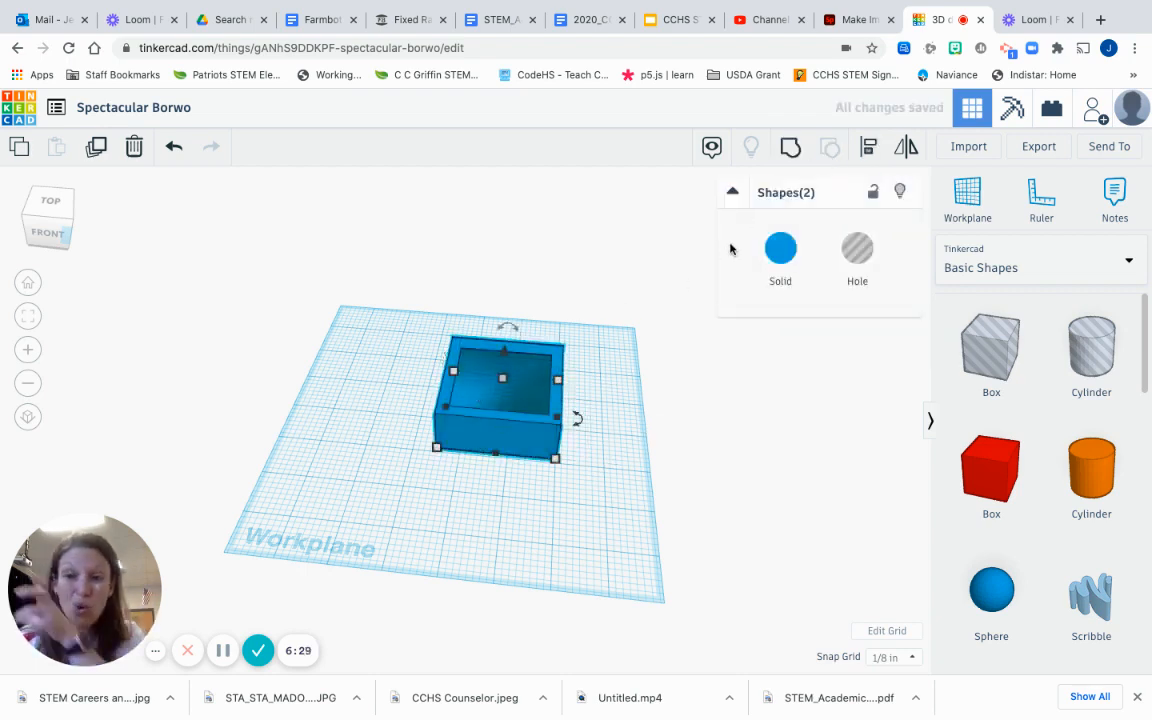
pyautogui.click(788, 148)
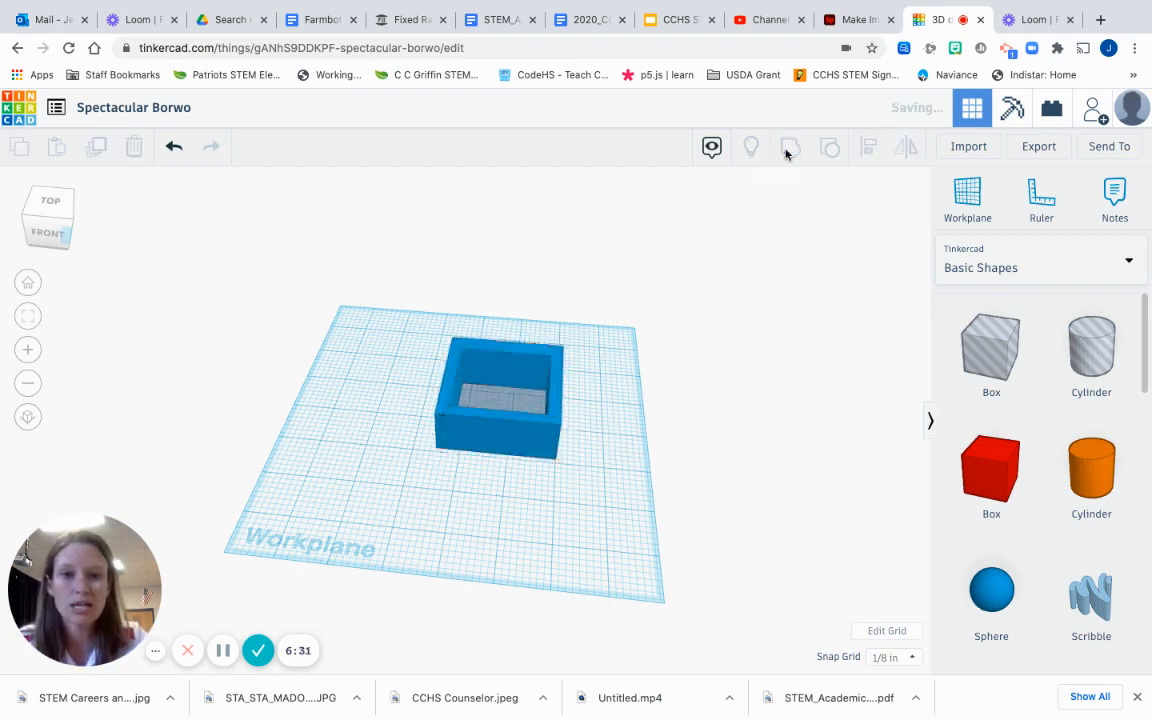
pyautogui.click(702, 406)
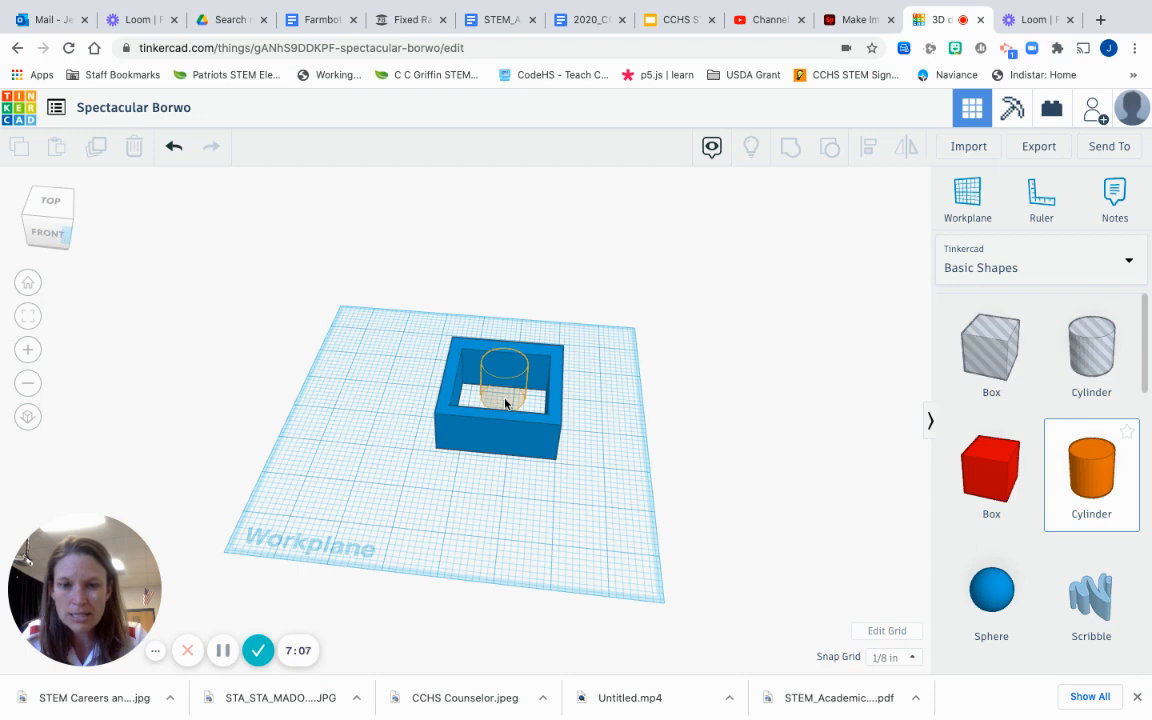
# Step: Drop an orange cylinder inside the hollow box and raise it above the rim
pyautogui.click(505, 403)
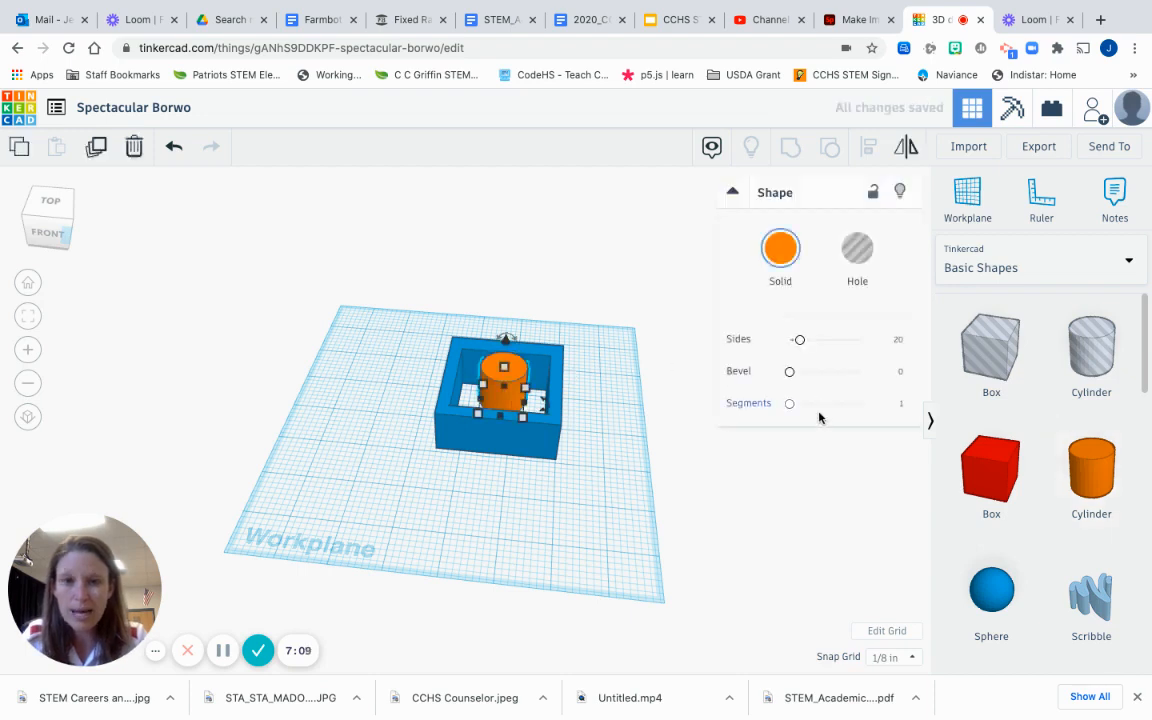
pyautogui.click(786, 508)
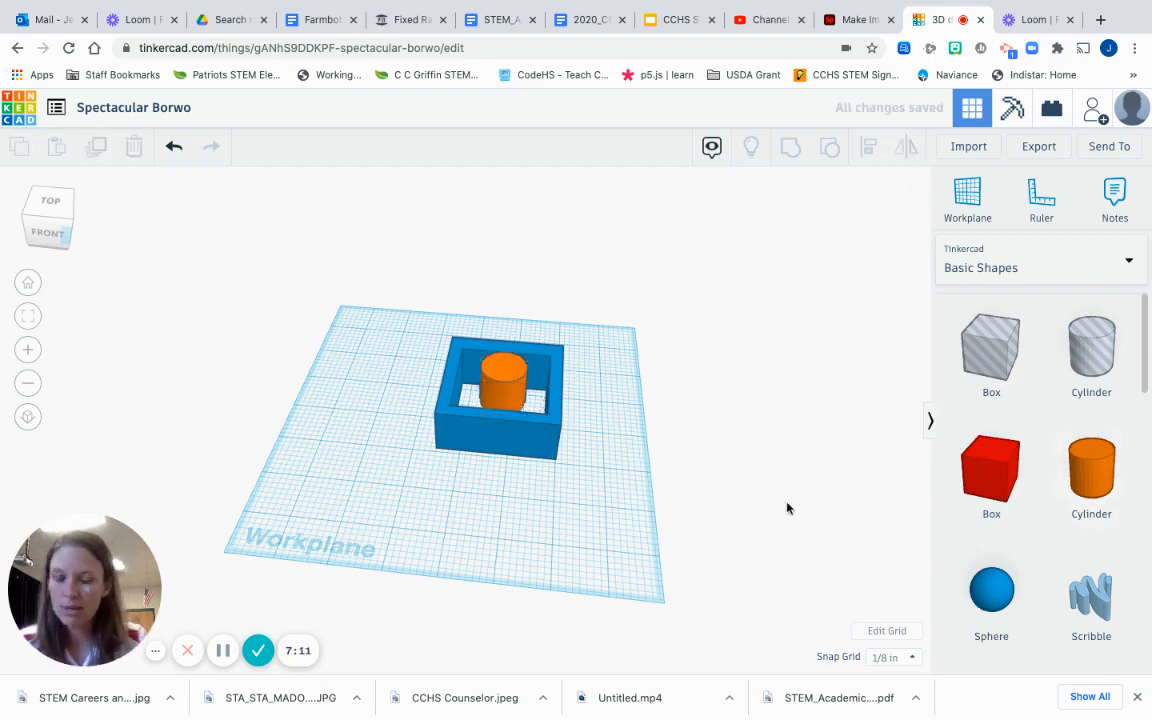
pyautogui.click(497, 372)
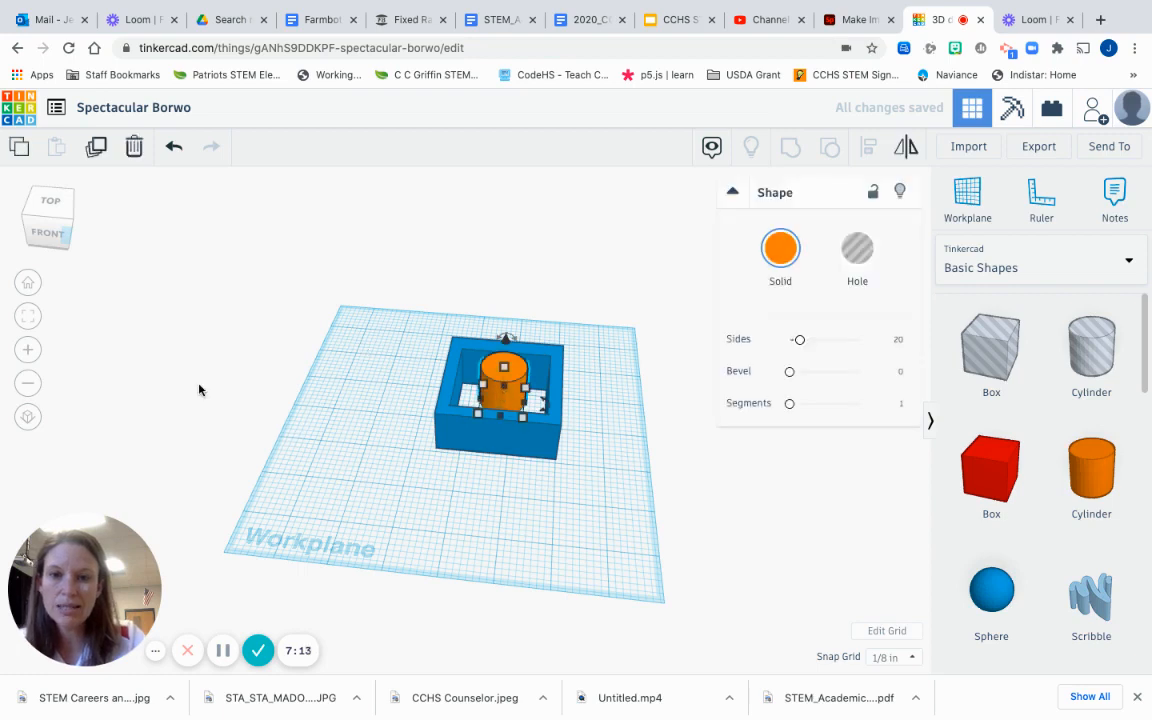
pyautogui.moveTo(44, 238); pyautogui.dragTo(53, 247)
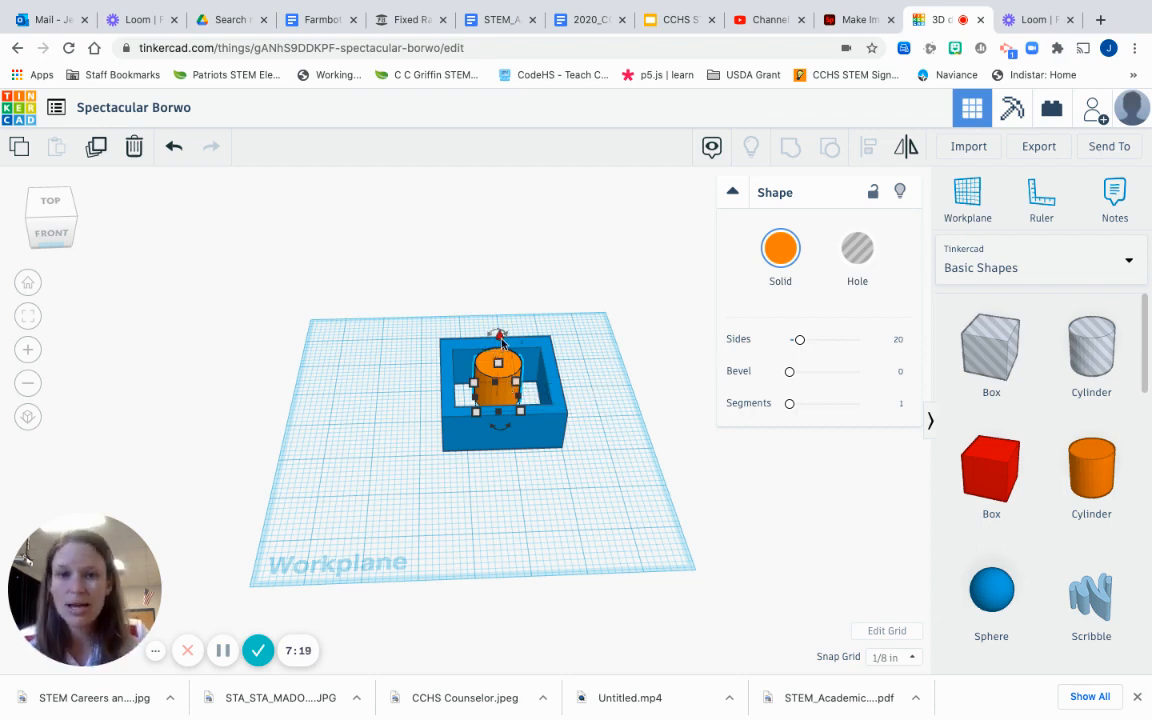
pyautogui.moveTo(503, 335); pyautogui.dragTo(502, 298)
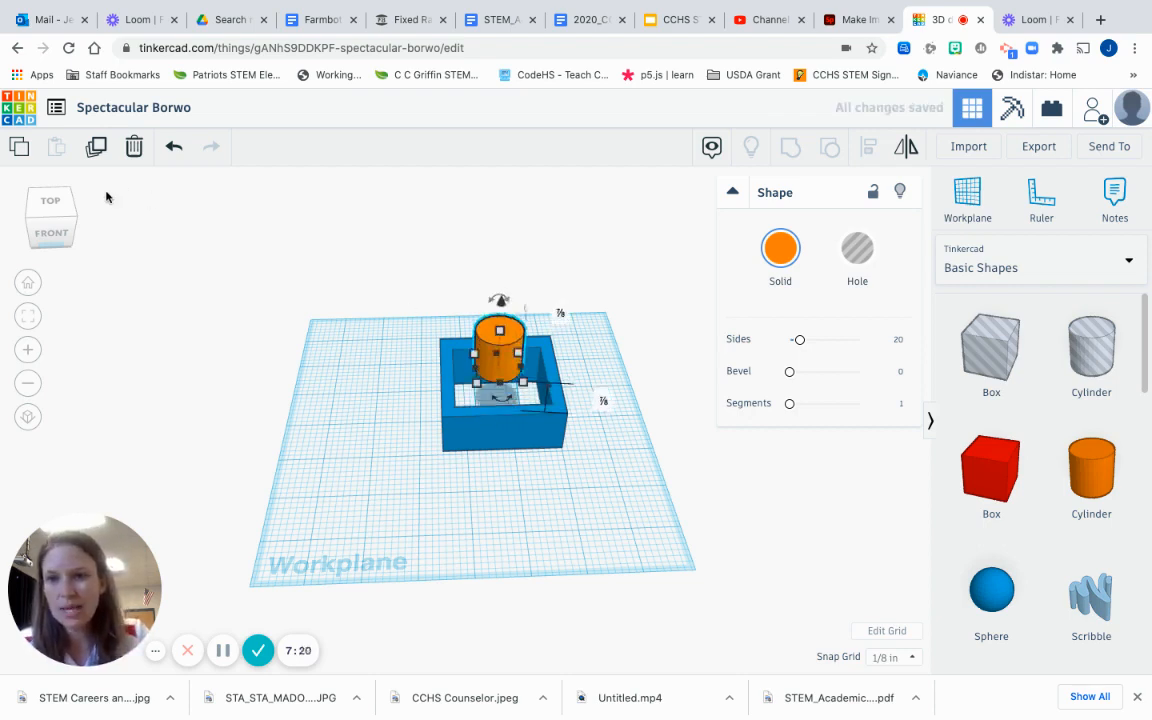
pyautogui.click(59, 220)
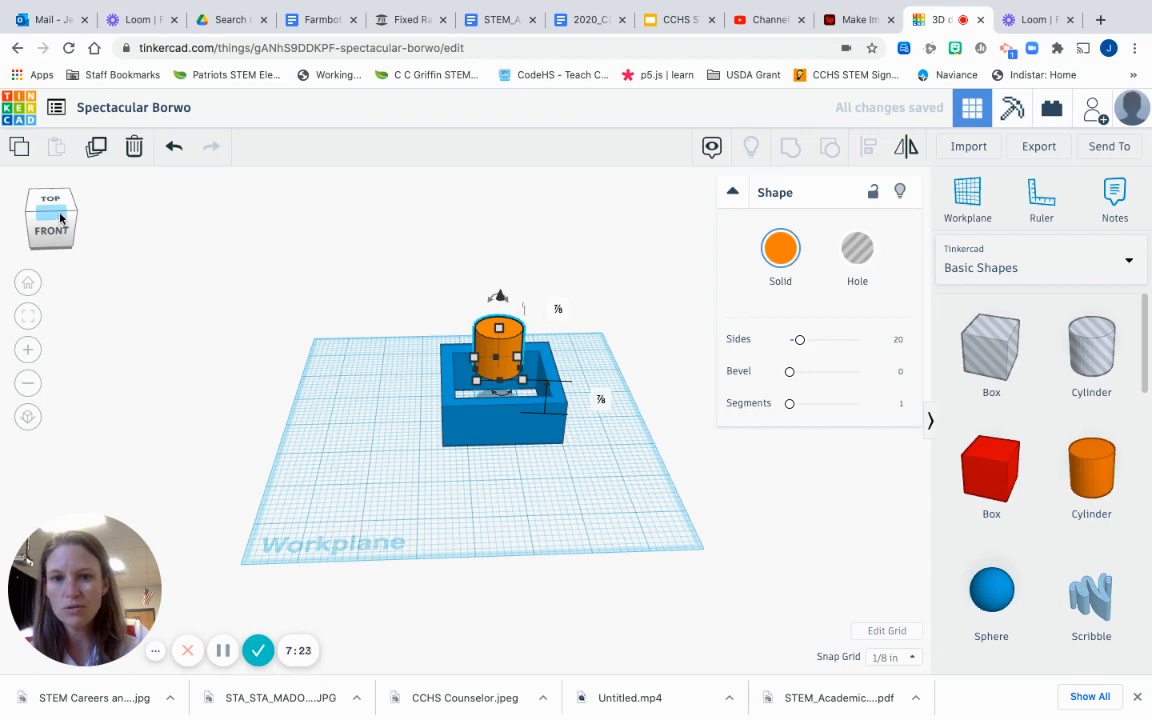
pyautogui.moveTo(60, 218)
pyautogui.mouseDown()
pyautogui.moveTo(37, 238)
pyautogui.moveTo(49, 237)
pyautogui.mouseUp()
# Step: Snap to the front view, zoom in, and delete the orange cylinder inside the box
pyautogui.scroll(-3, 153, 314)
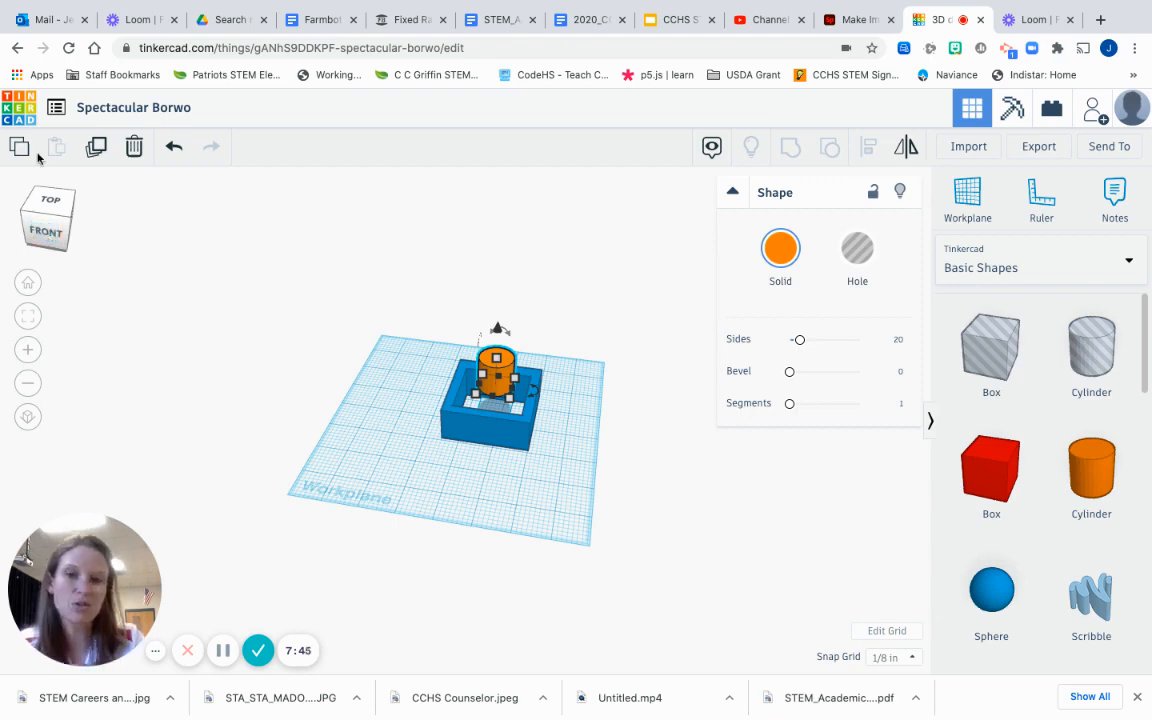
pyautogui.click(53, 219)
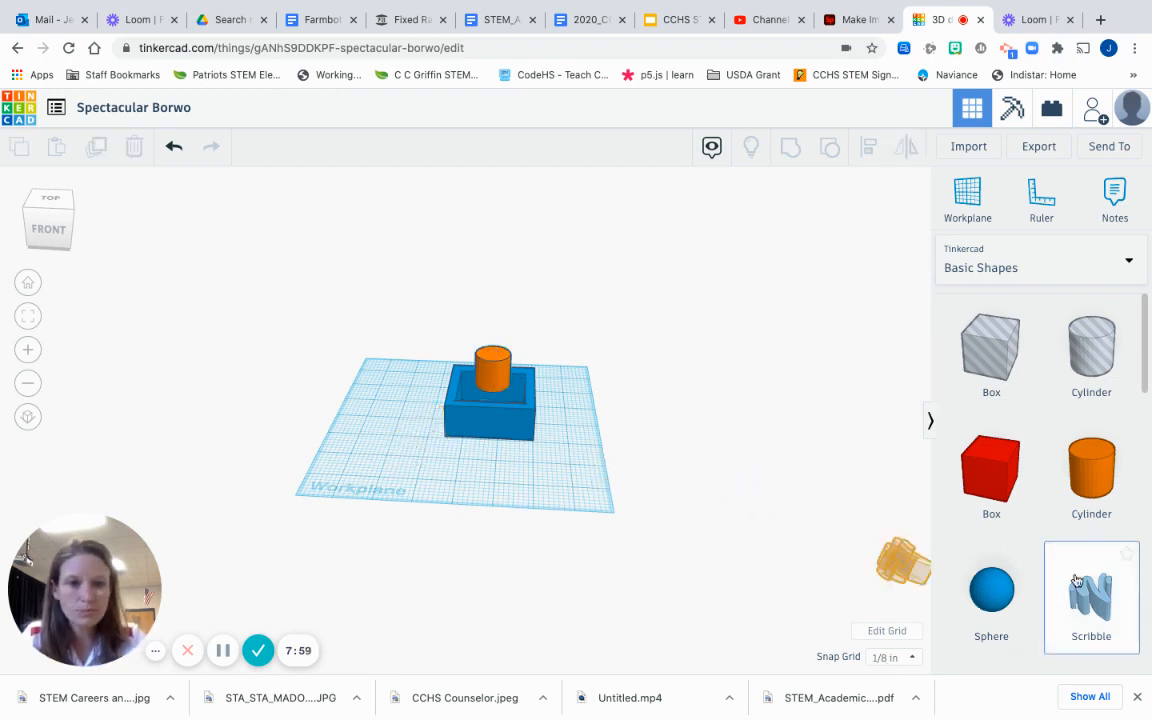
pyautogui.click(54, 234)
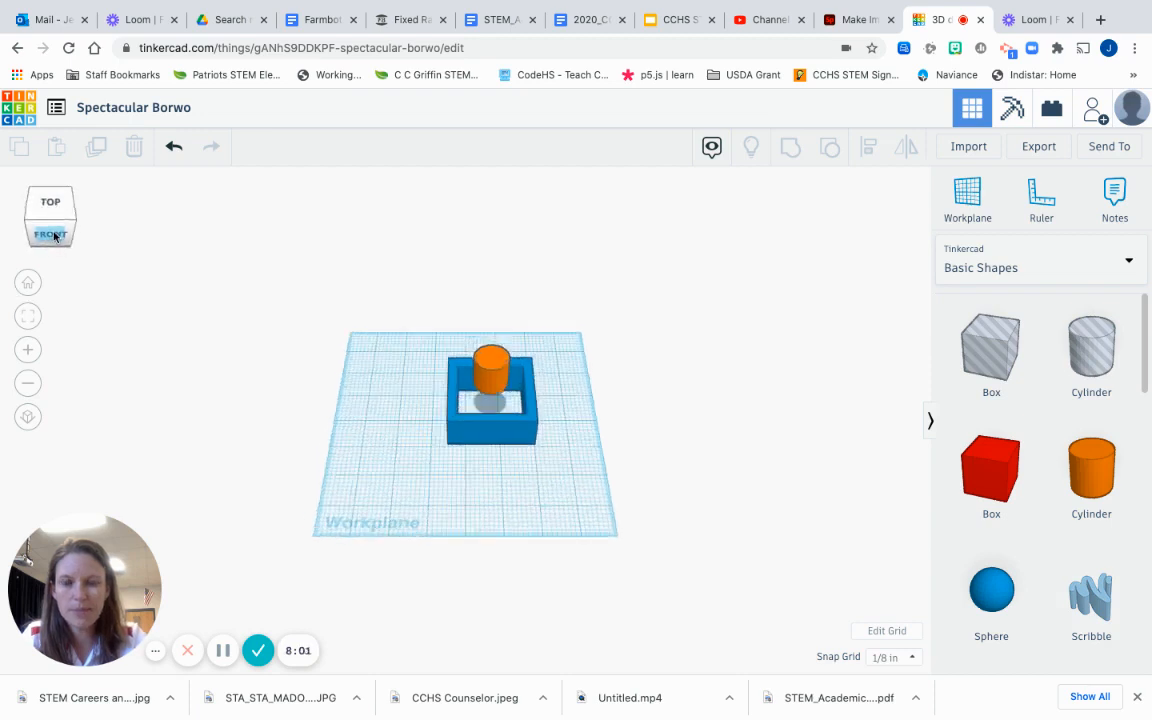
pyautogui.click(28, 350)
pyautogui.click(28, 352)
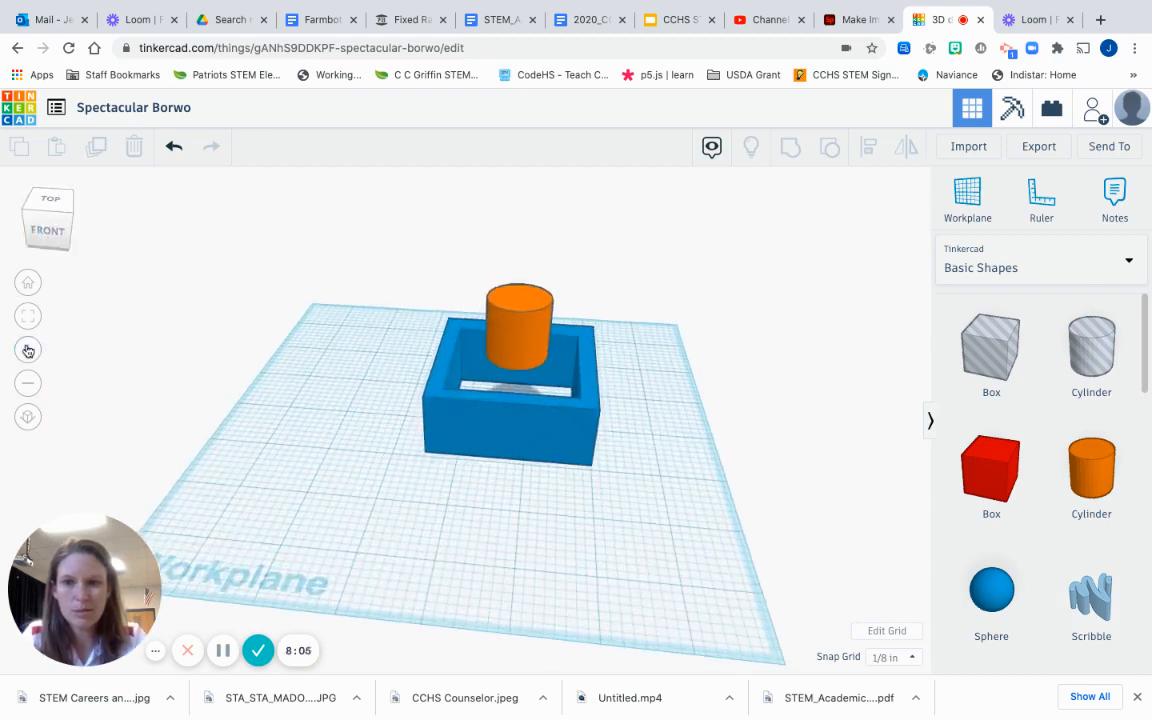
pyautogui.click(521, 330)
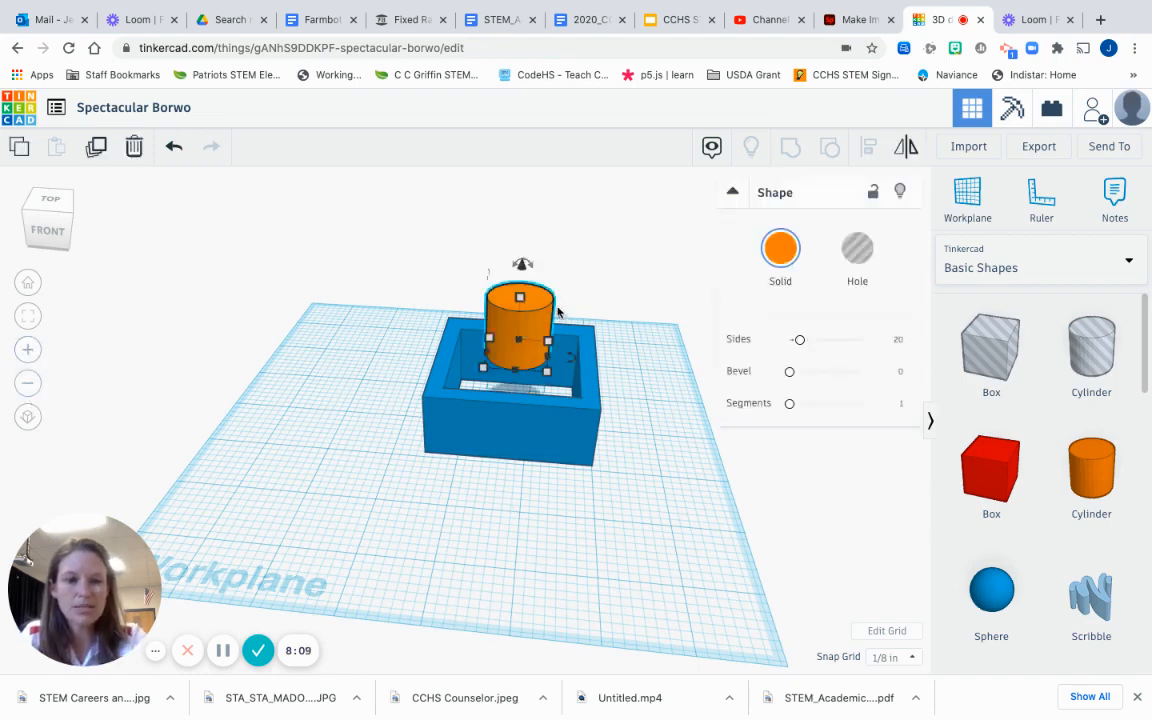
pyautogui.press('Delete')
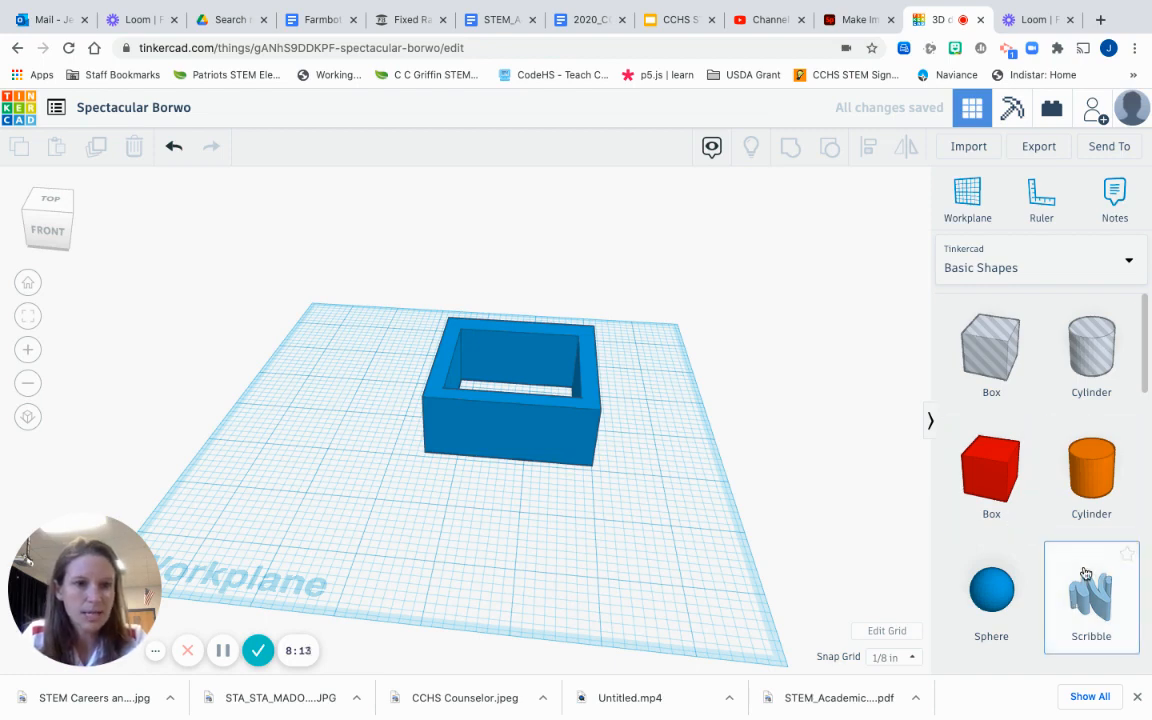
# Step: Add a Scribble shape and draw a freehand heart outline in two strokes
pyautogui.moveTo(928, 525); pyautogui.dragTo(658, 514)
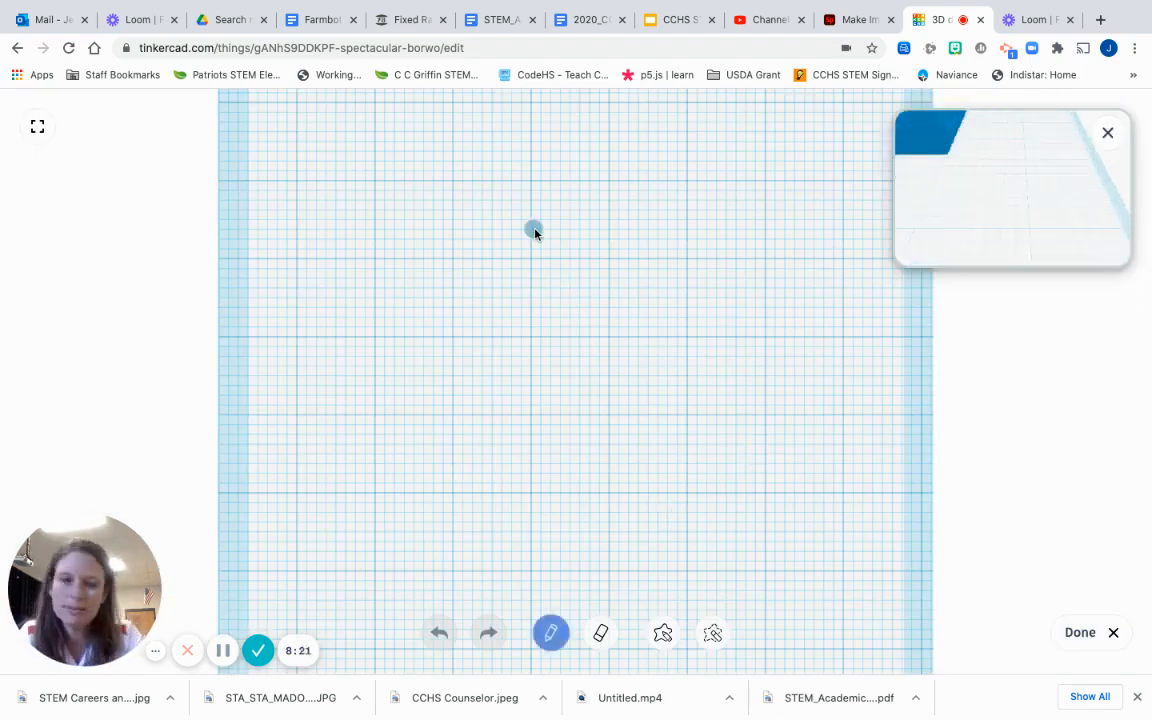
pyautogui.moveTo(549, 226)
pyautogui.mouseDown()
pyautogui.moveTo(527, 198)
pyautogui.moveTo(446, 217)
pyautogui.moveTo(437, 342)
pyautogui.moveTo(532, 411)
pyautogui.moveTo(545, 472)
pyautogui.mouseUp()
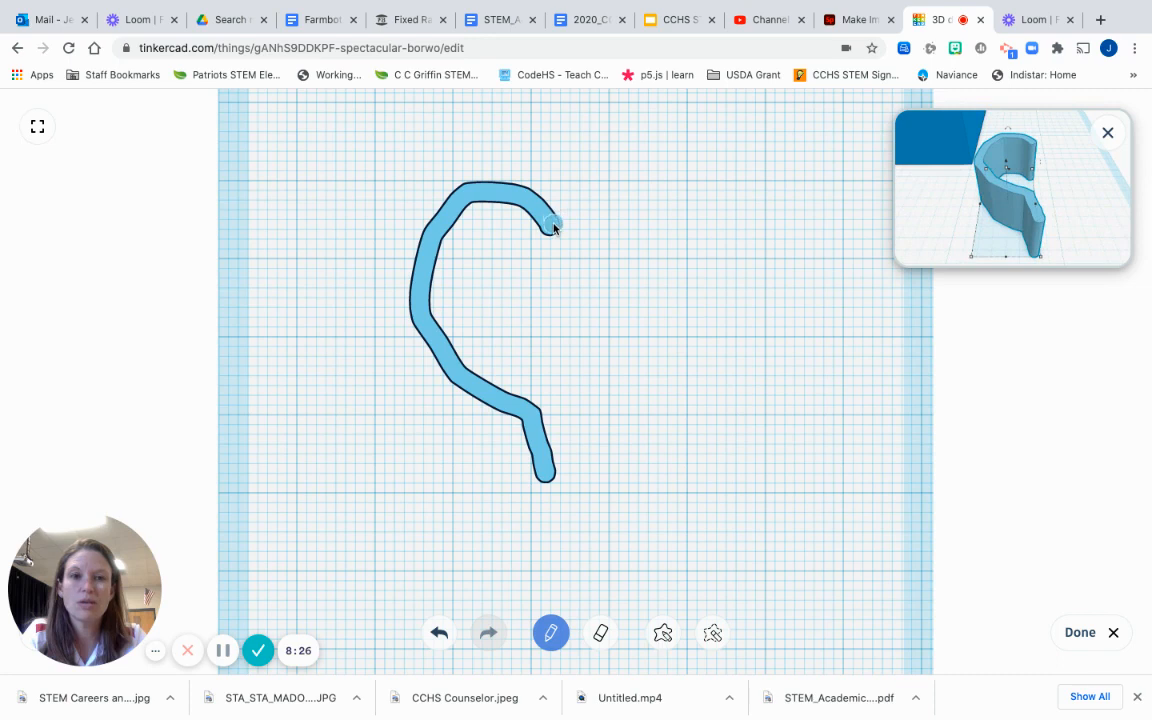
pyautogui.moveTo(551, 221)
pyautogui.mouseDown()
pyautogui.moveTo(575, 192)
pyautogui.moveTo(643, 192)
pyautogui.moveTo(646, 352)
pyautogui.moveTo(548, 481)
pyautogui.mouseUp()
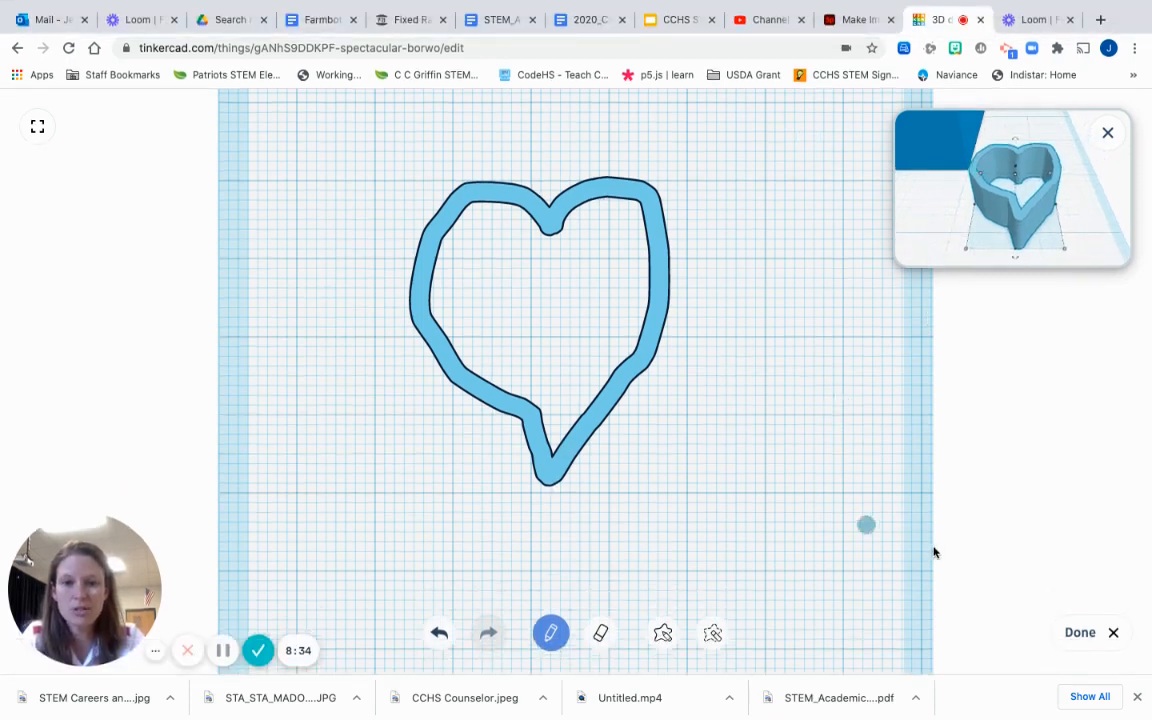
# Step: Finish the heart scribble, lower its wall height, and zoom out to show it beside the box
pyautogui.click(1077, 633)
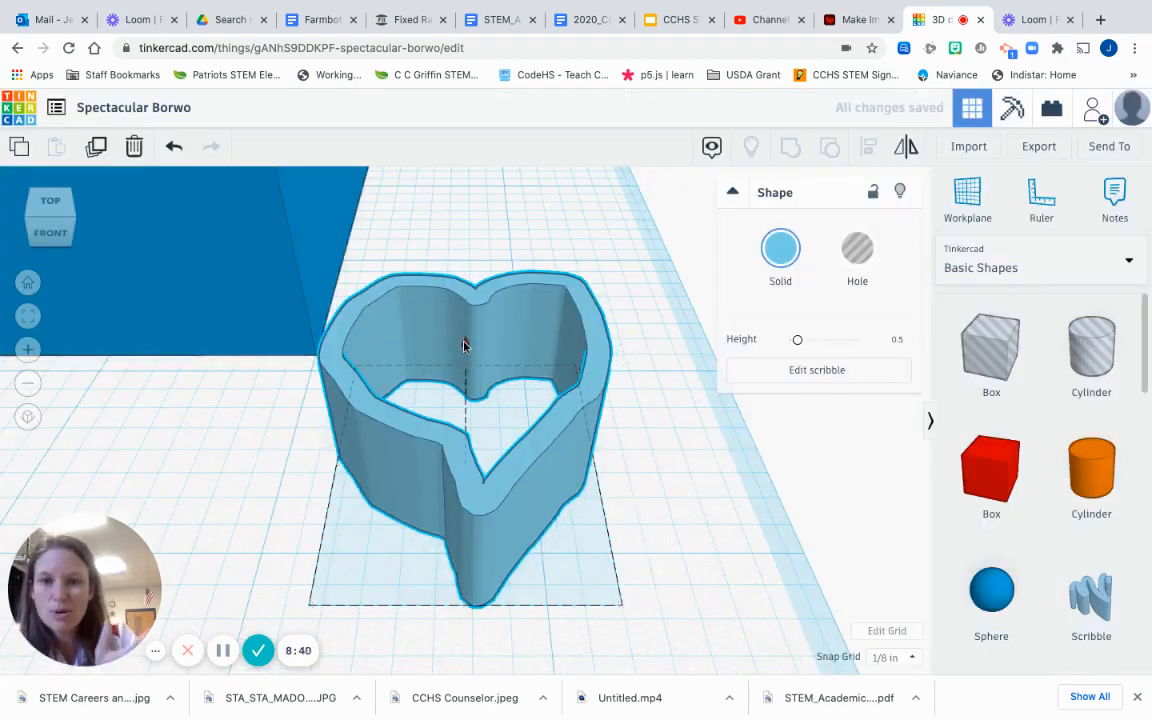
pyautogui.moveTo(465, 343)
pyautogui.mouseDown()
pyautogui.moveTo(470, 321)
pyautogui.moveTo(468, 340)
pyautogui.mouseUp()
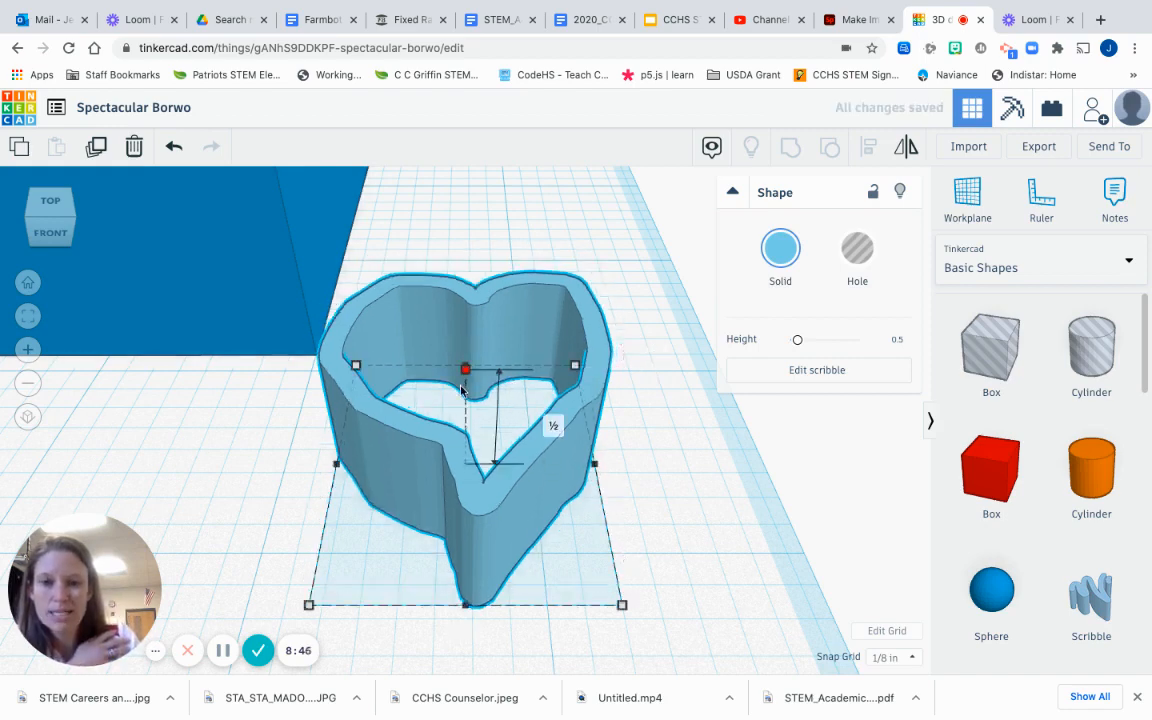
pyautogui.moveTo(465, 369); pyautogui.dragTo(460, 446)
pyautogui.click(696, 518)
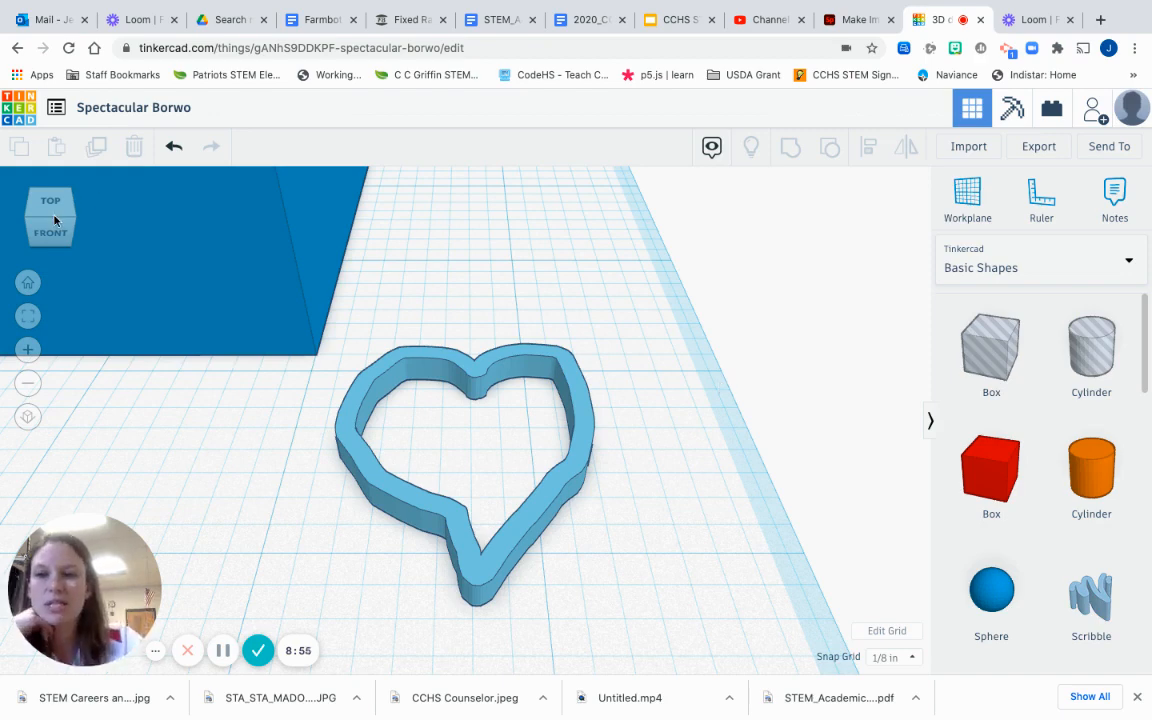
pyautogui.click(28, 383)
pyautogui.click(28, 383)
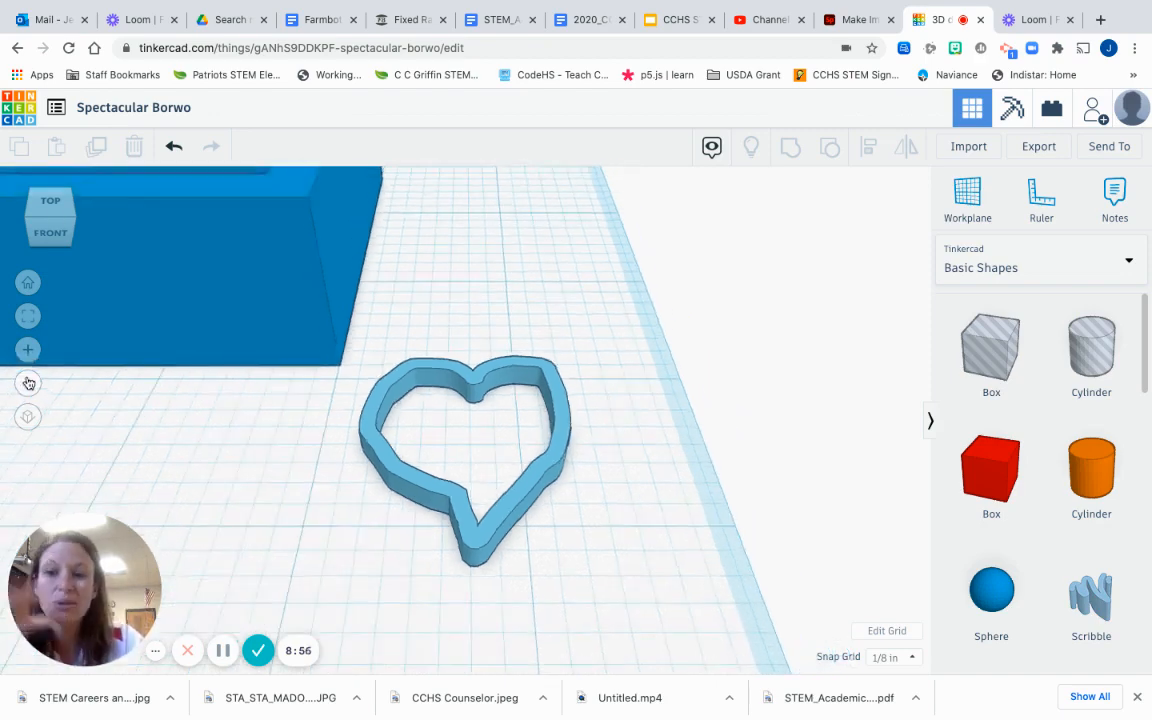
pyautogui.click(28, 383)
pyautogui.click(28, 383)
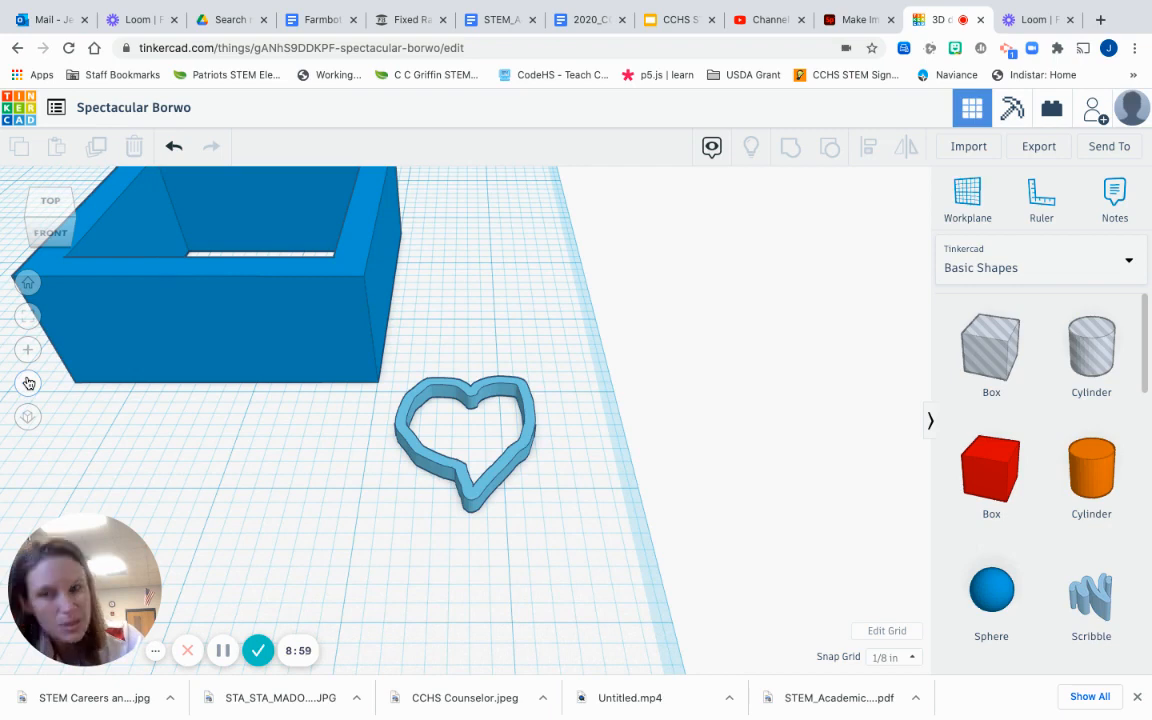
pyautogui.click(28, 383)
pyautogui.click(28, 383)
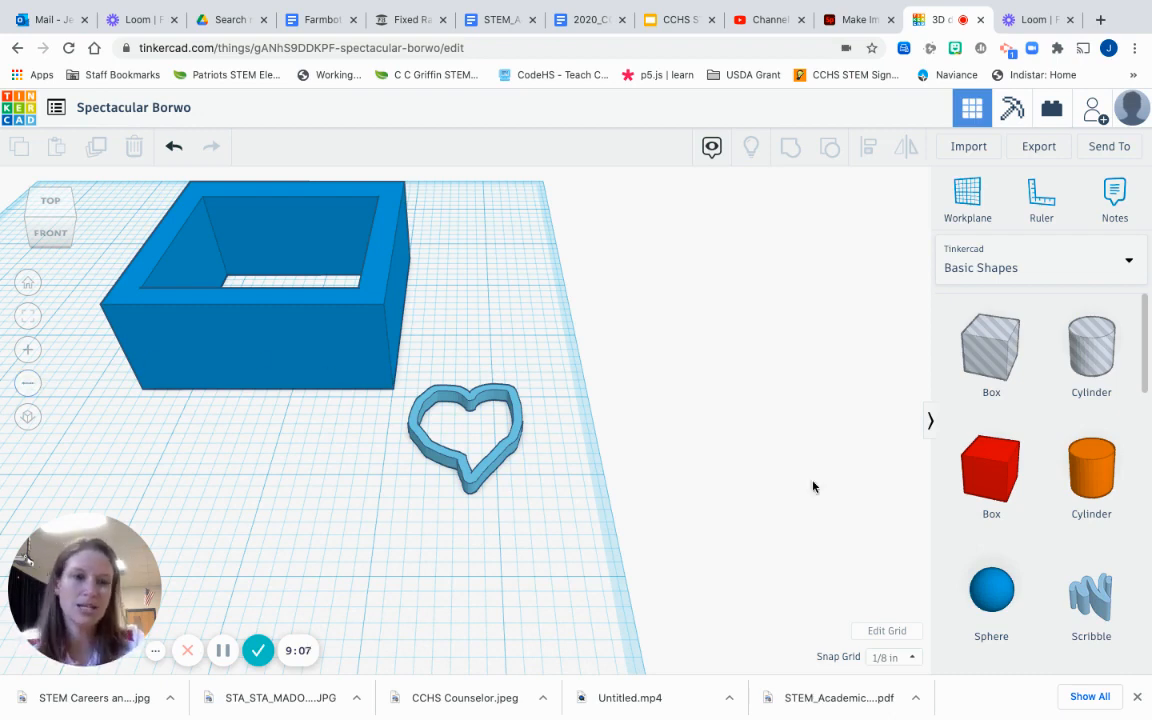
pyautogui.scroll(-3, 1025, 499)
pyautogui.scroll(-3, 1025, 499)
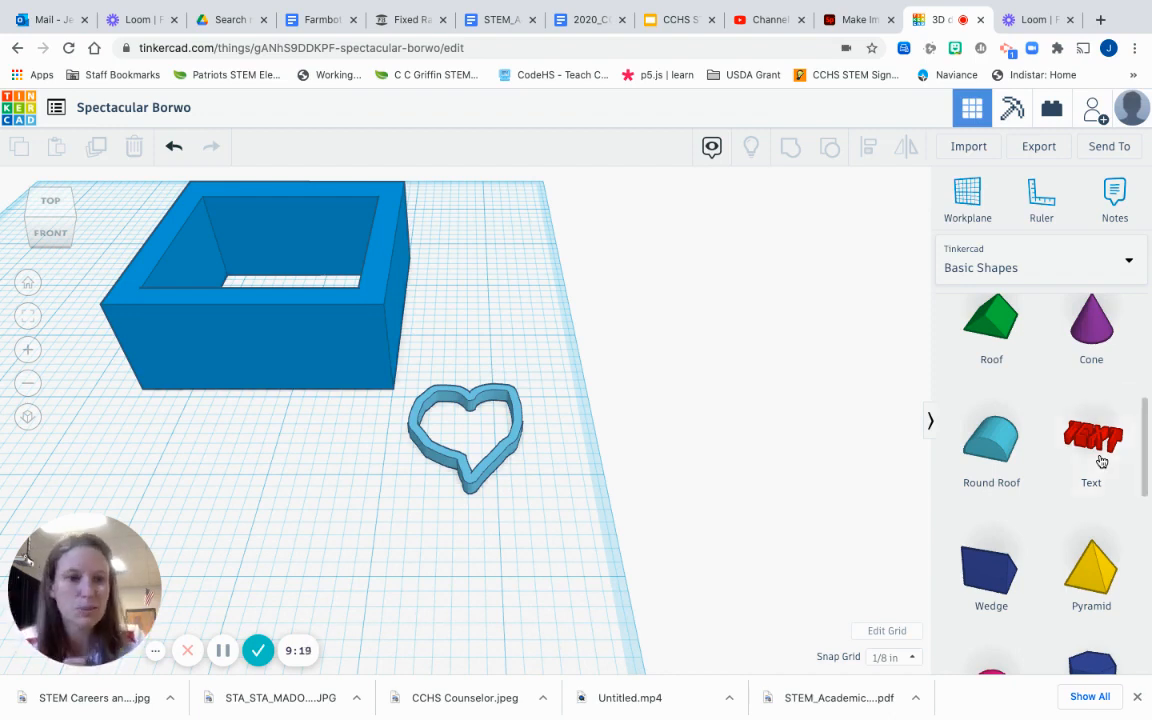
# Step: Place a Text shape on the workplane and change its wording from TEXT to 'Love'
pyautogui.click(1096, 445)
pyautogui.click(465, 625)
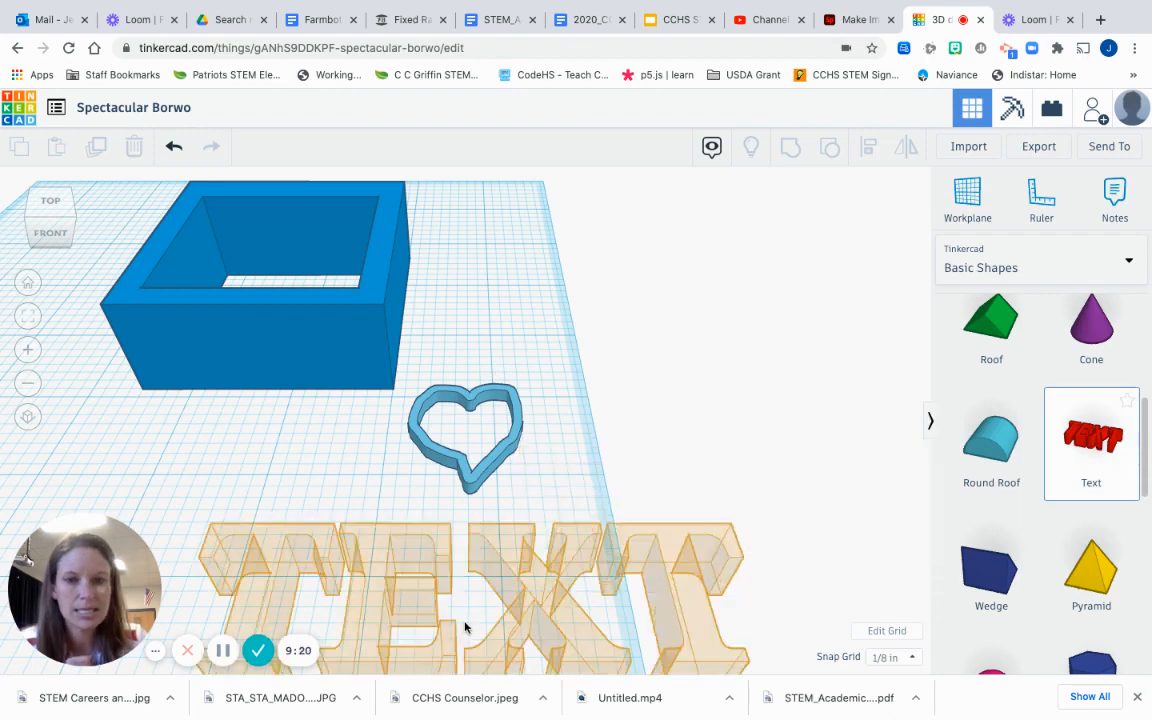
pyautogui.click(465, 627)
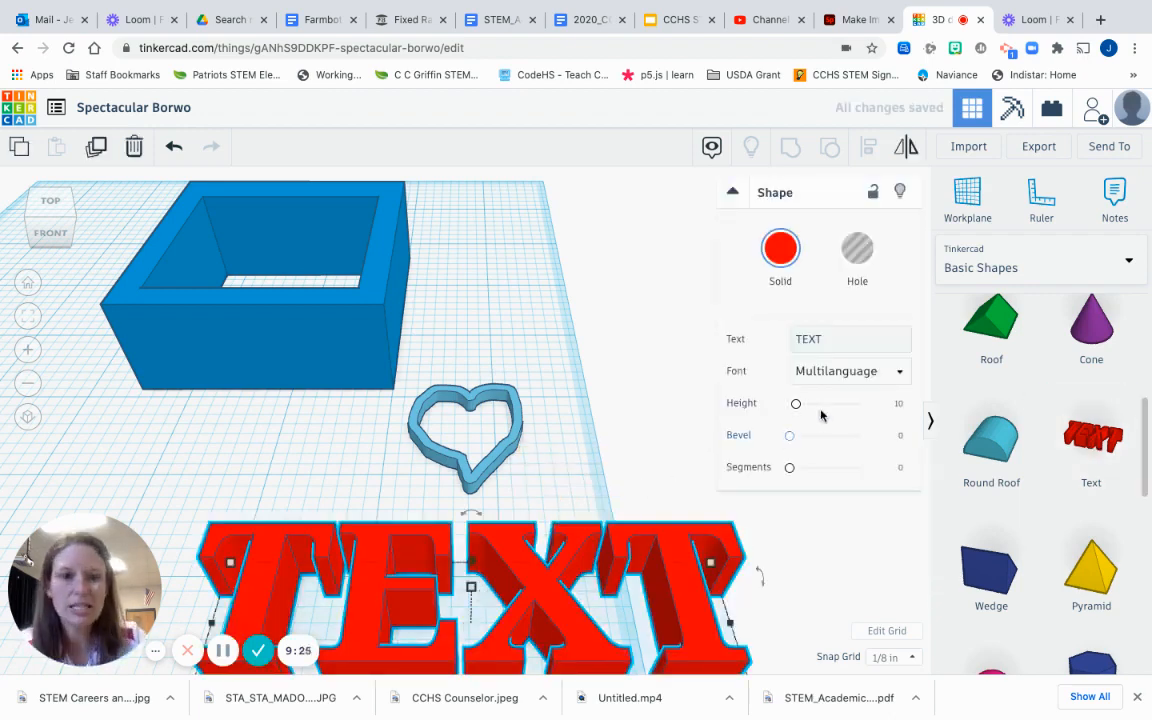
pyautogui.click(848, 339)
pyautogui.press('BackSpace')
pyautogui.press('BackSpace')
pyautogui.press('BackSpace')
pyautogui.press('BackSpace')
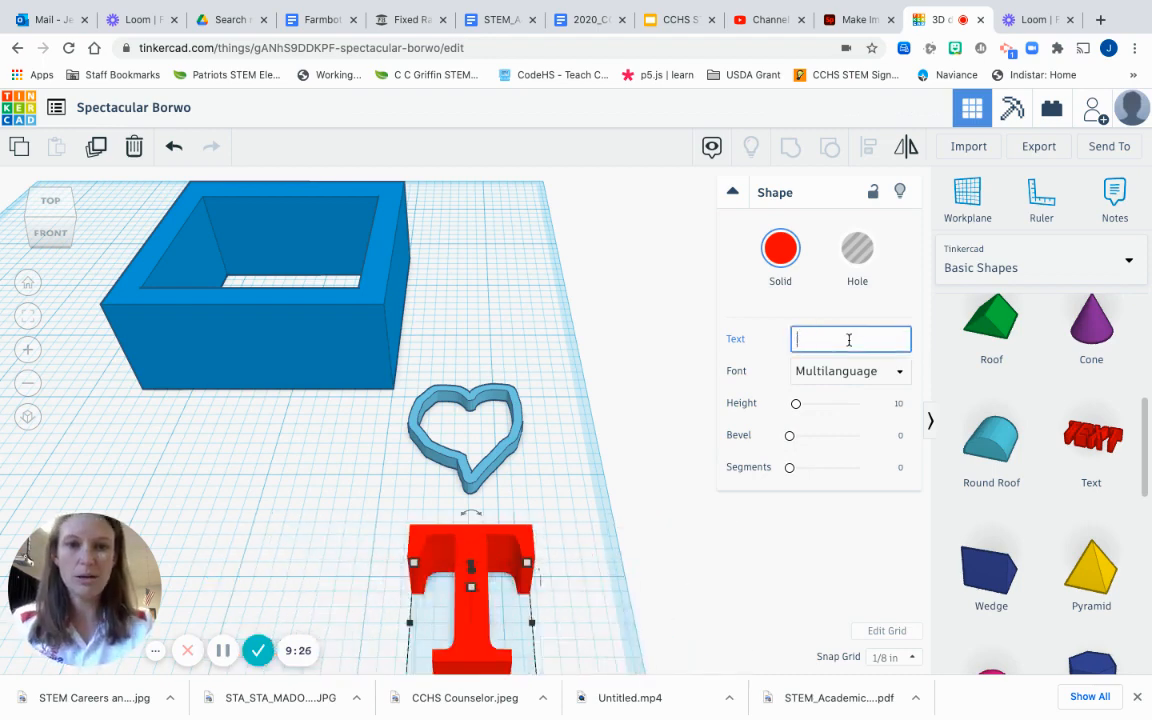
pyautogui.write('Jennifer')
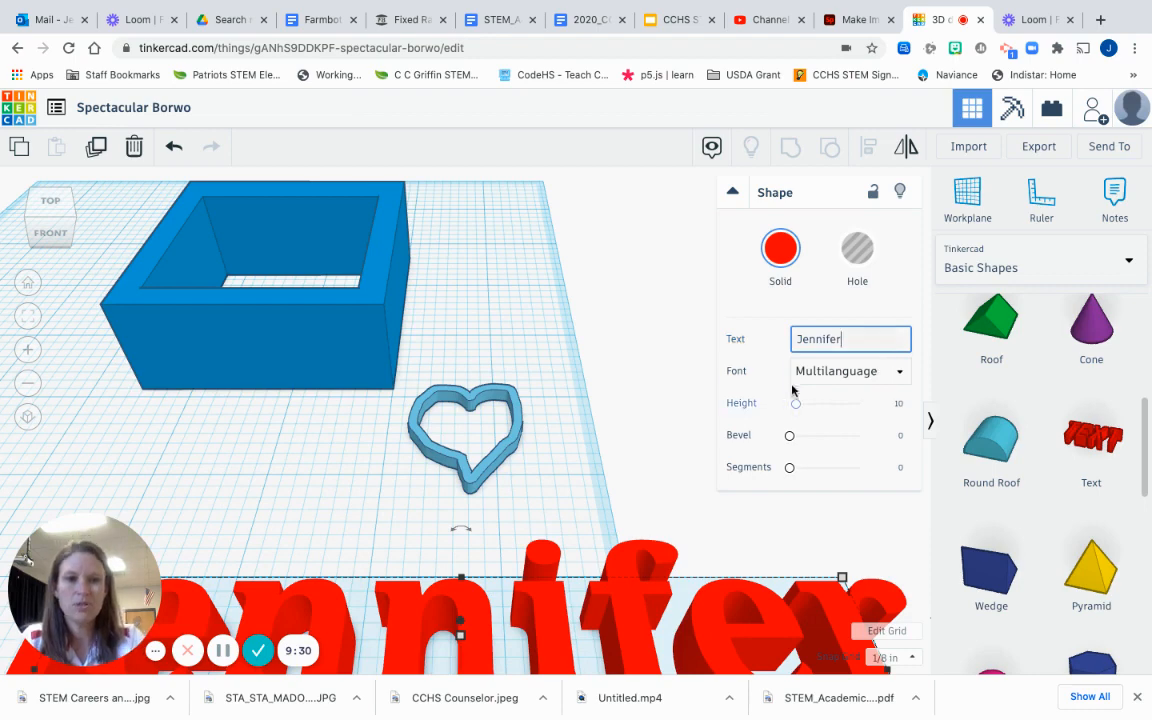
pyautogui.press('BackSpace')
pyautogui.press('BackSpace')
pyautogui.press('BackSpace')
pyautogui.press('BackSpace')
pyautogui.press('BackSpace')
pyautogui.press('BackSpace')
pyautogui.press('BackSpace')
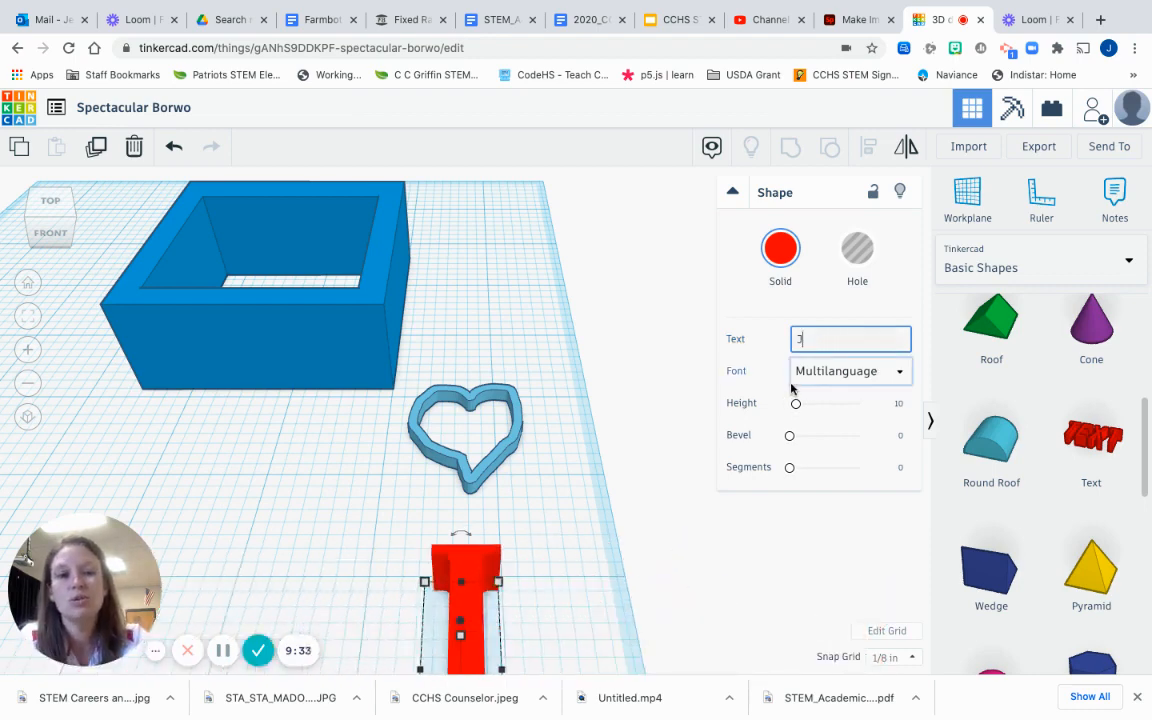
pyautogui.write('Love')
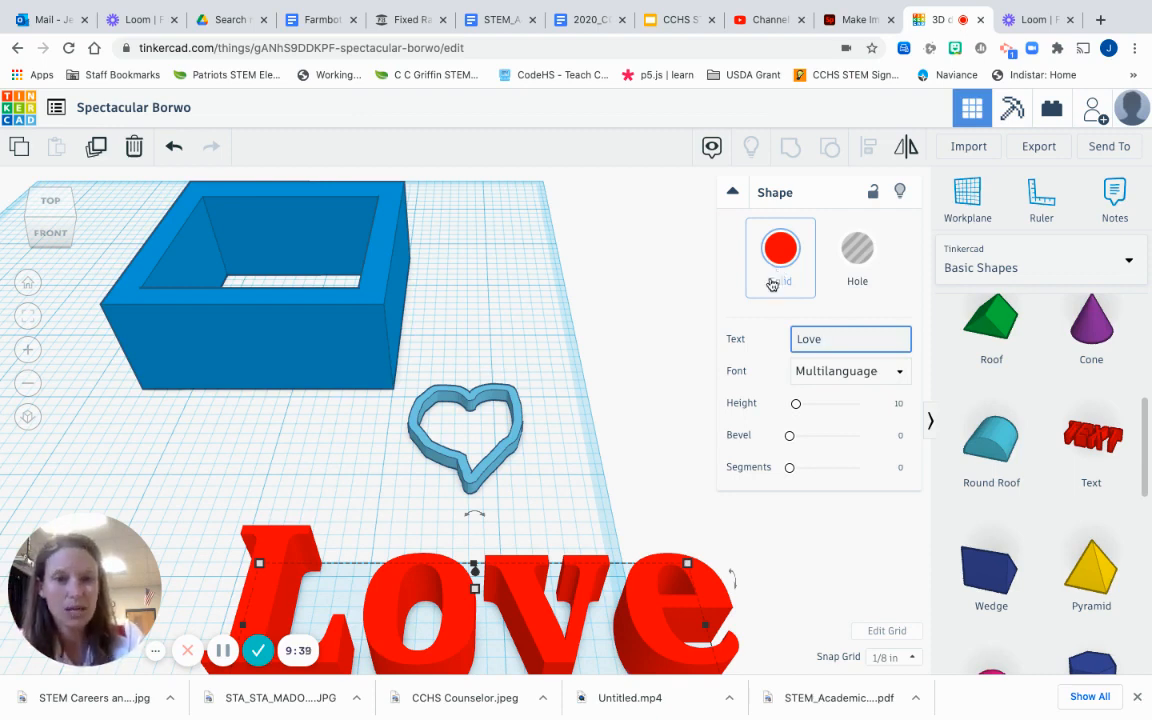
pyautogui.click(666, 412)
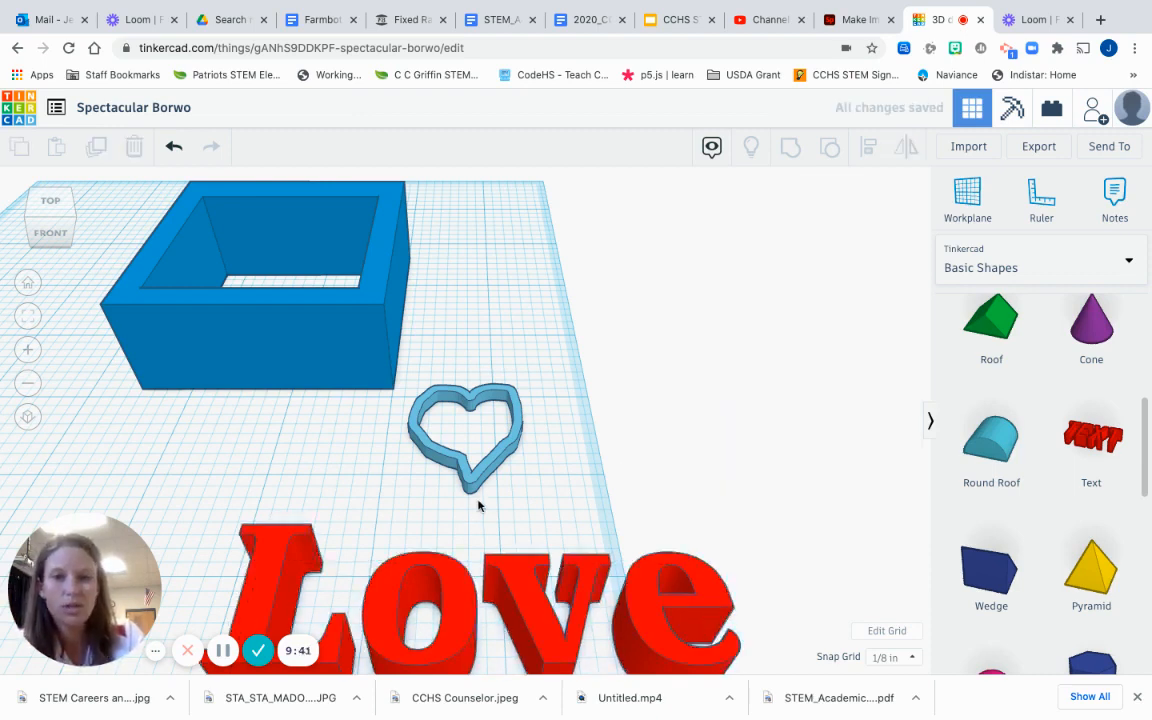
# Step: Shrink the Love text, raise it slightly, and move it to the front left of the workplane
pyautogui.scroll(-2, 478, 504)
pyautogui.scroll(2, 478, 504)
pyautogui.moveTo(401, 551); pyautogui.dragTo(222, 506)
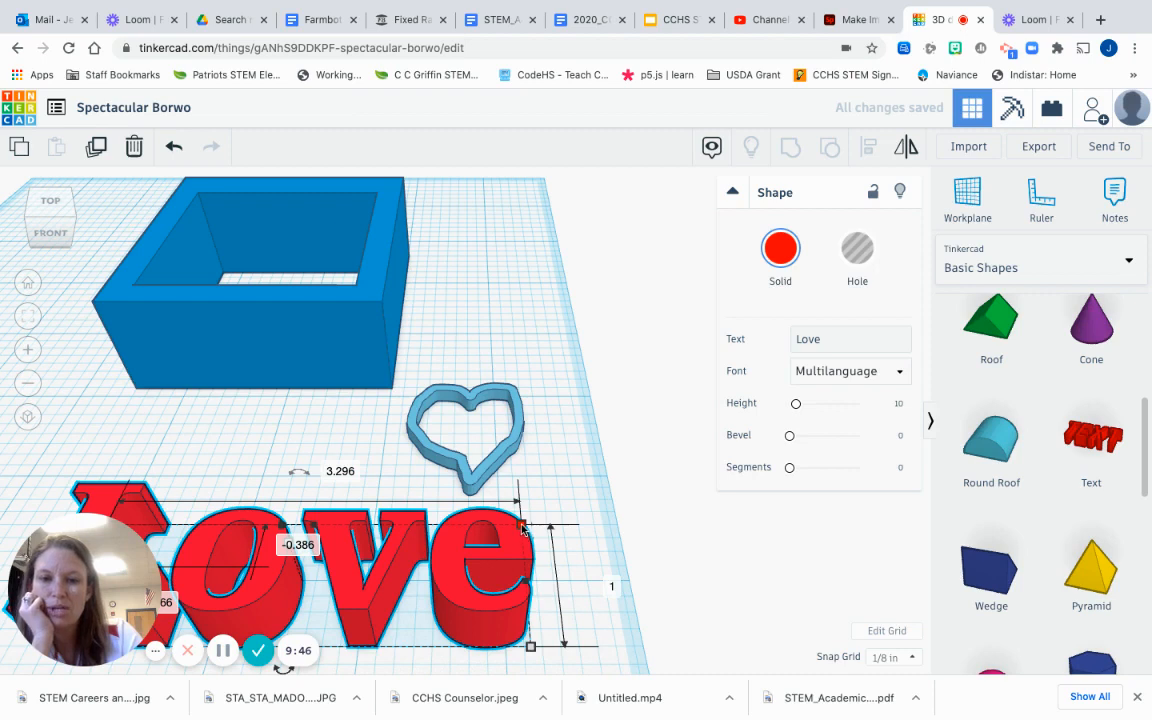
pyautogui.moveTo(522, 528)
pyautogui.mouseDown()
pyautogui.moveTo(515, 563)
pyautogui.moveTo(512, 485)
pyautogui.moveTo(515, 523)
pyautogui.mouseUp()
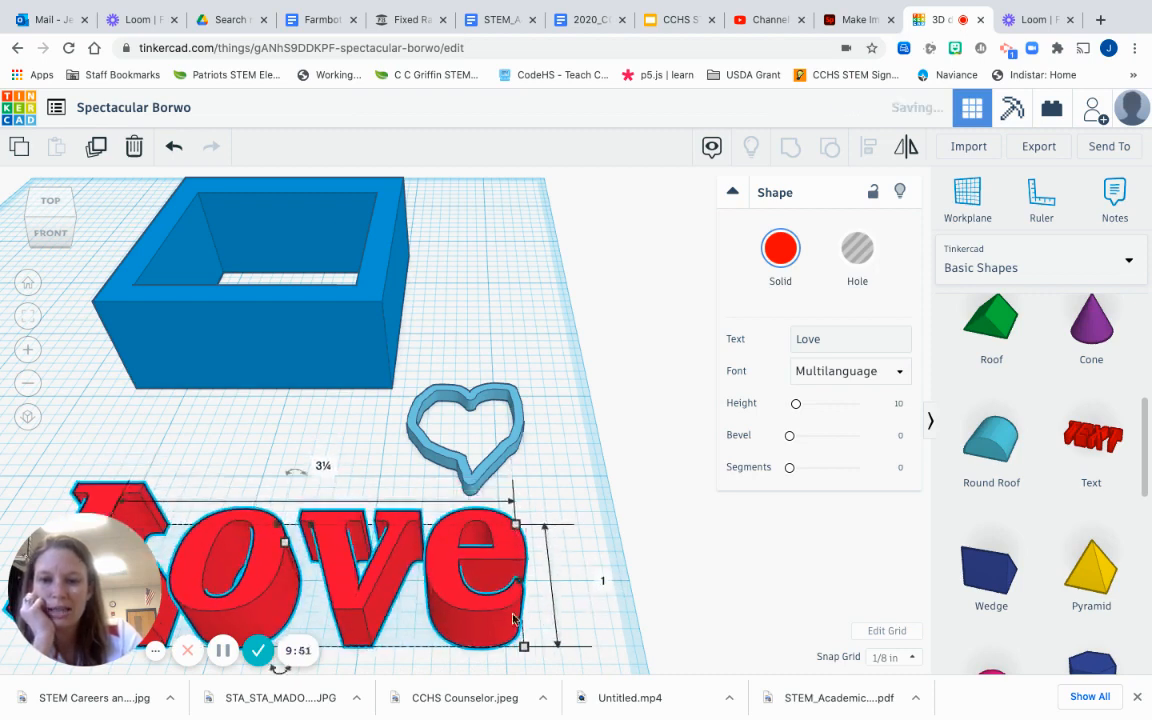
pyautogui.scroll(-3, 445, 563)
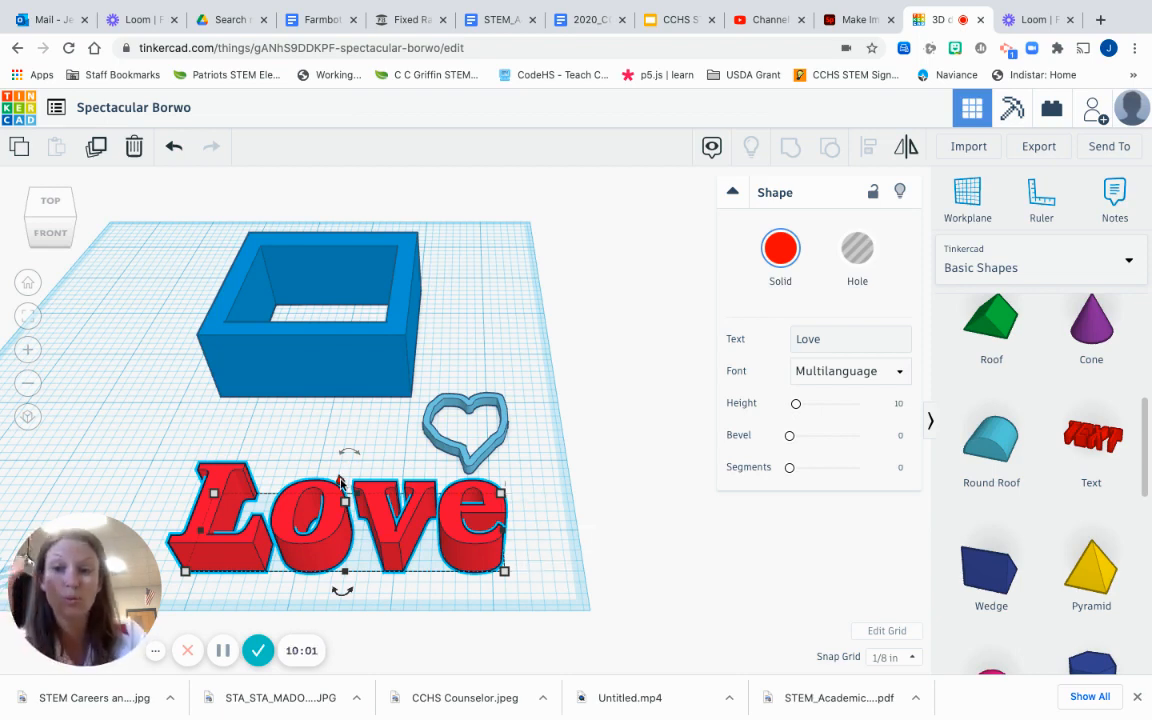
pyautogui.moveTo(342, 452); pyautogui.dragTo(338, 482)
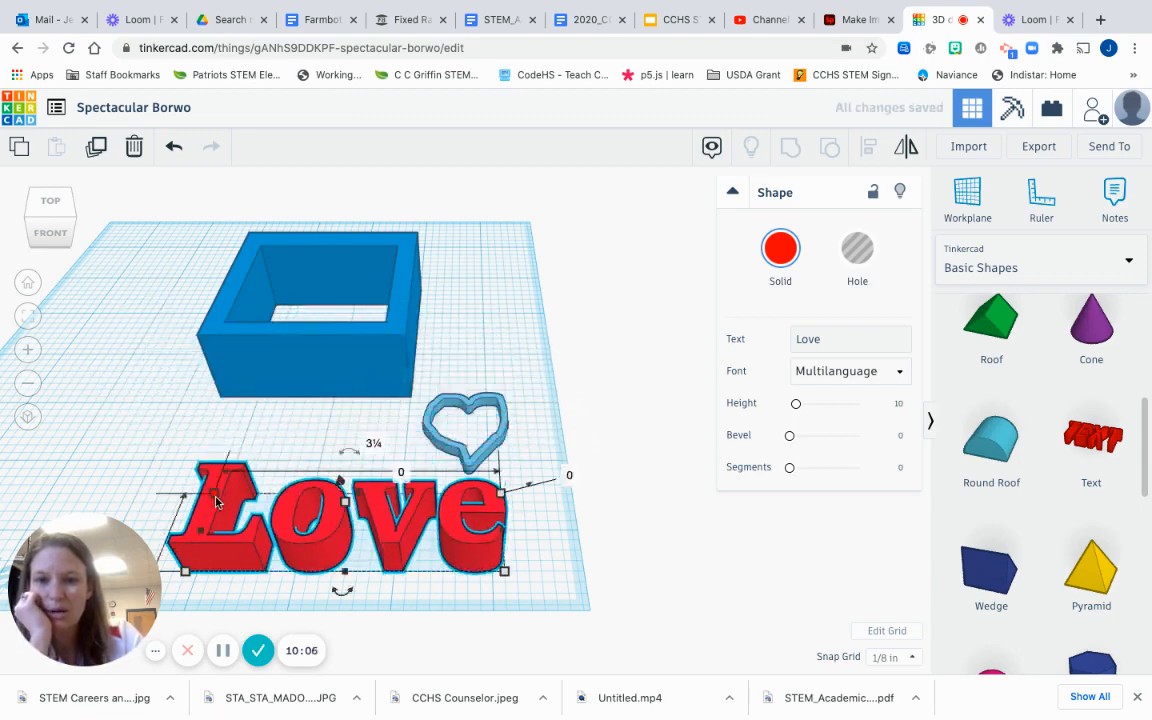
pyautogui.moveTo(216, 494)
pyautogui.mouseDown()
pyautogui.moveTo(216, 482)
pyautogui.moveTo(216, 495)
pyautogui.mouseUp()
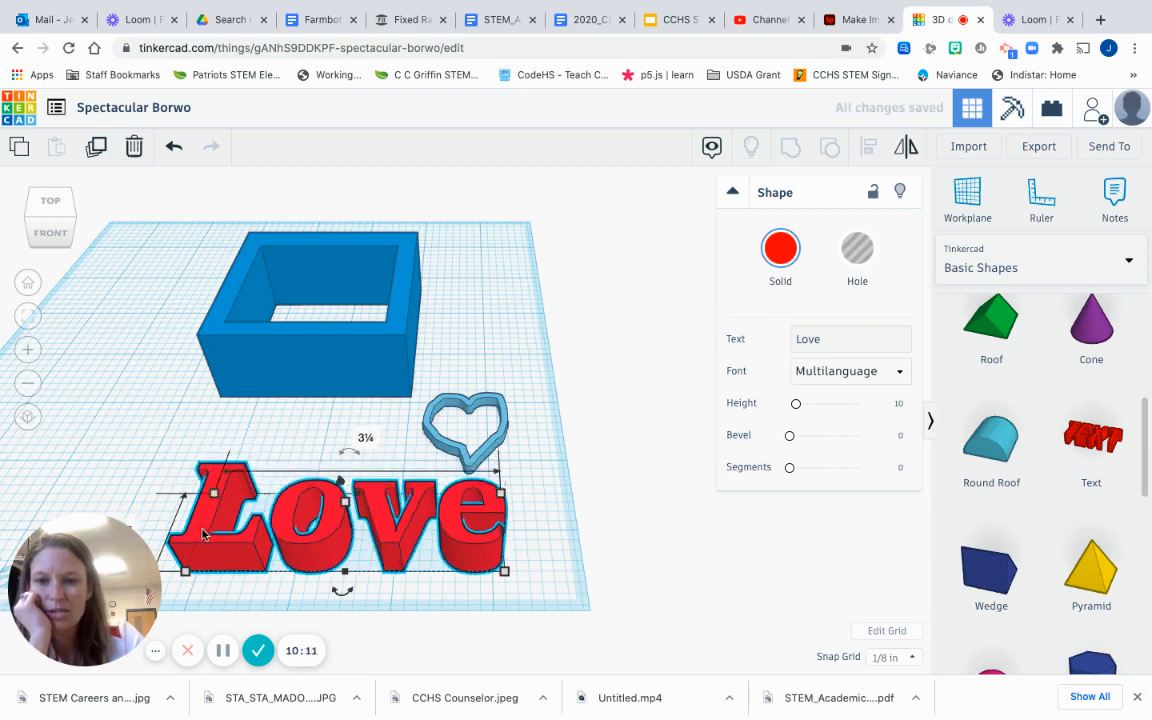
pyautogui.moveTo(206, 532); pyautogui.dragTo(103, 516)
pyautogui.click(144, 393)
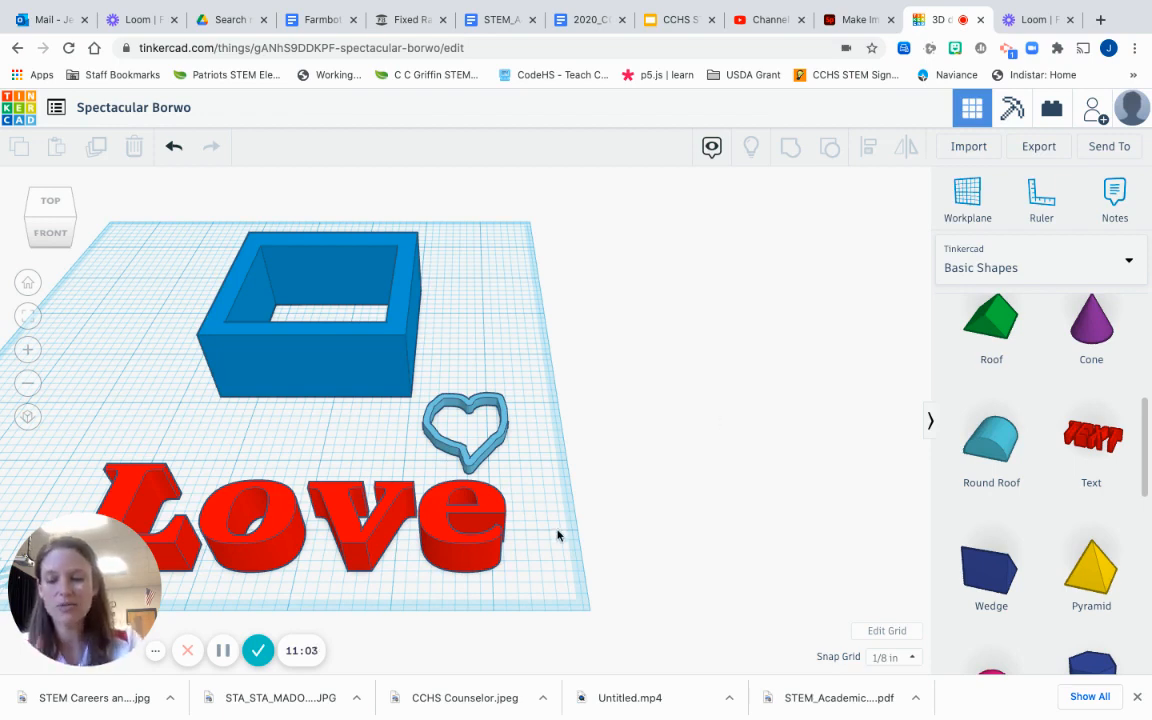
# Step: Rename the design from Spectacular Borwo to 'ELA Project Demo'
pyautogui.click(151, 111)
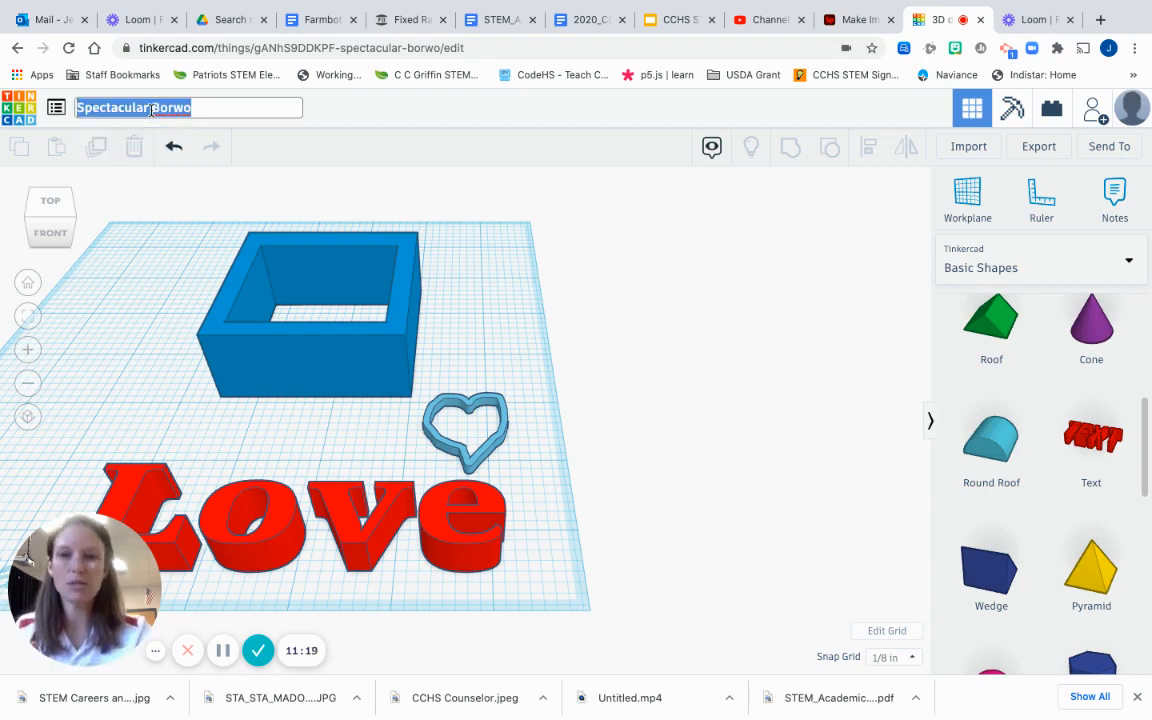
pyautogui.press('BackSpace')
pyautogui.write('ELA ')
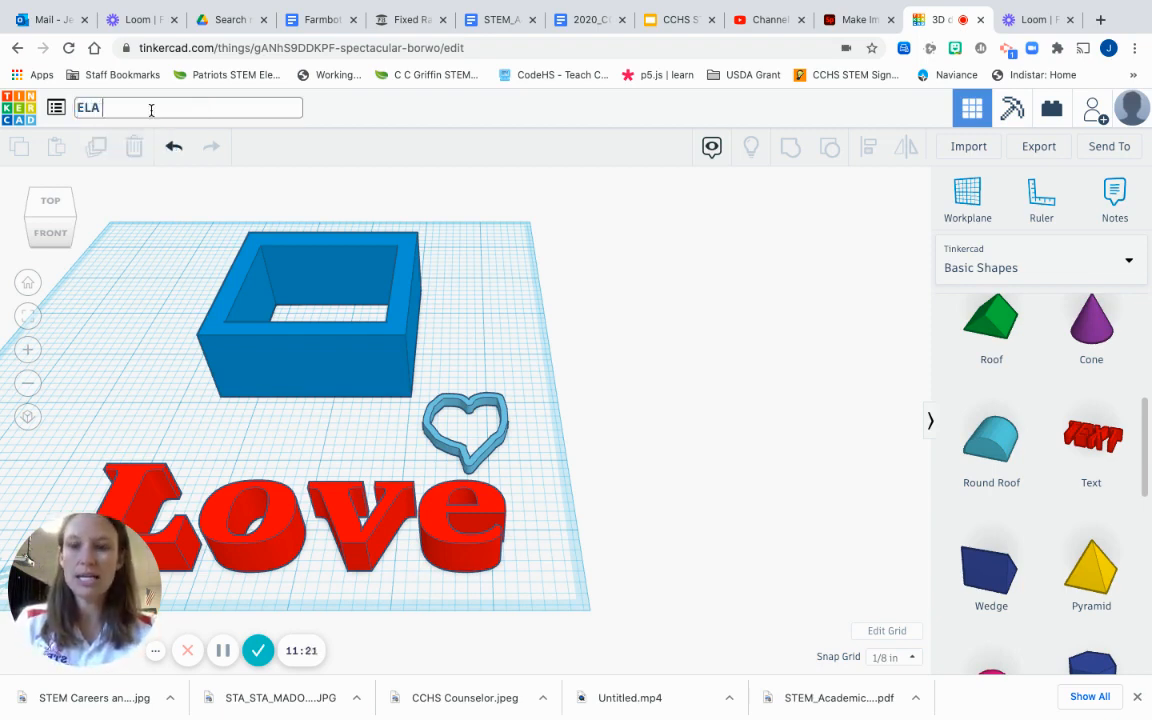
pyautogui.write('Project Demo')
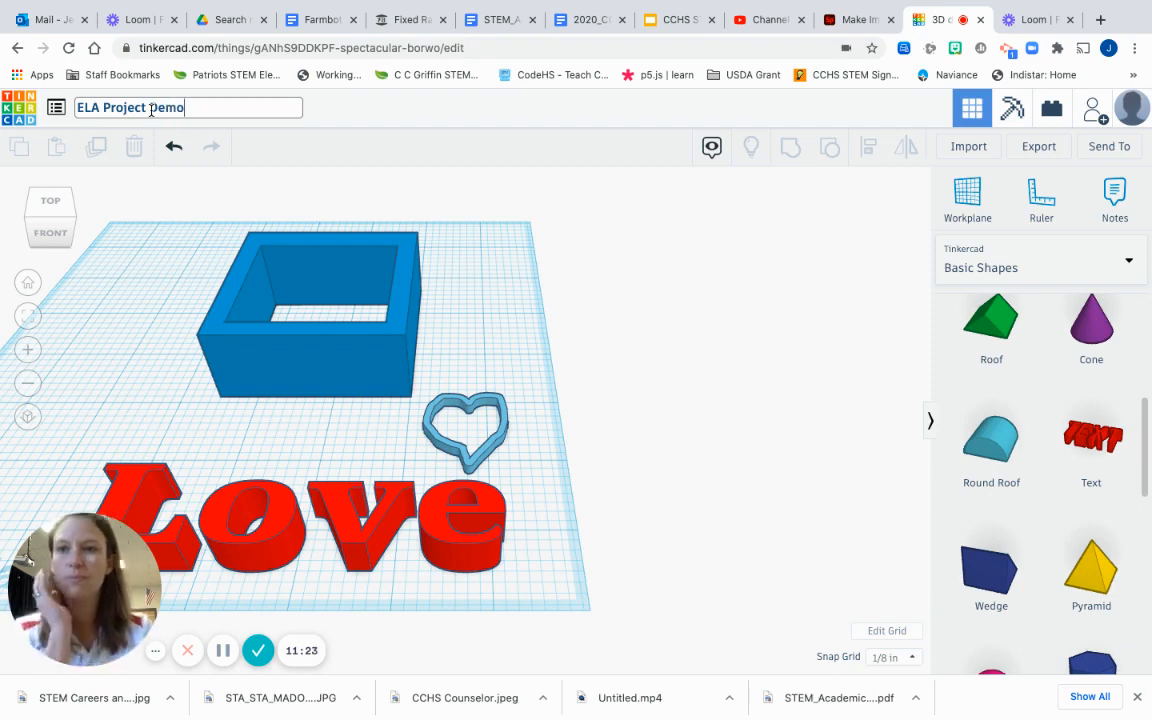
pyautogui.click(660, 281)
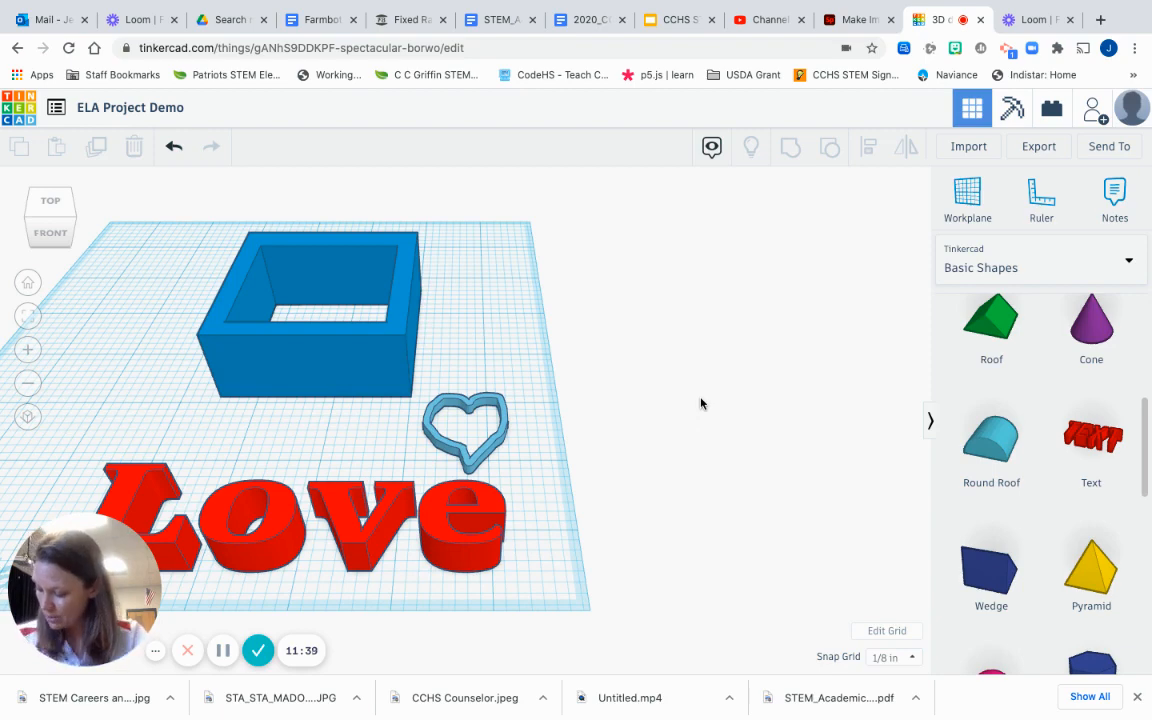
# Step: Glance at the Export options, then open Send To and browse its sharing destinations
pyautogui.click(1038, 146)
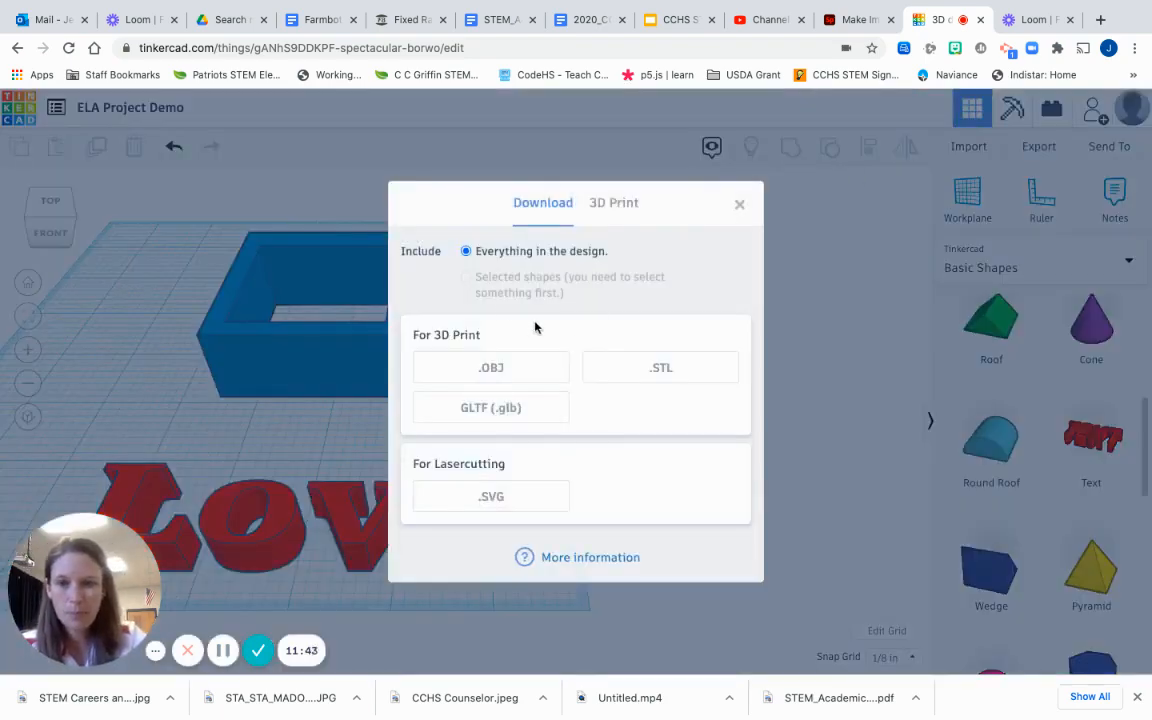
pyautogui.click(741, 205)
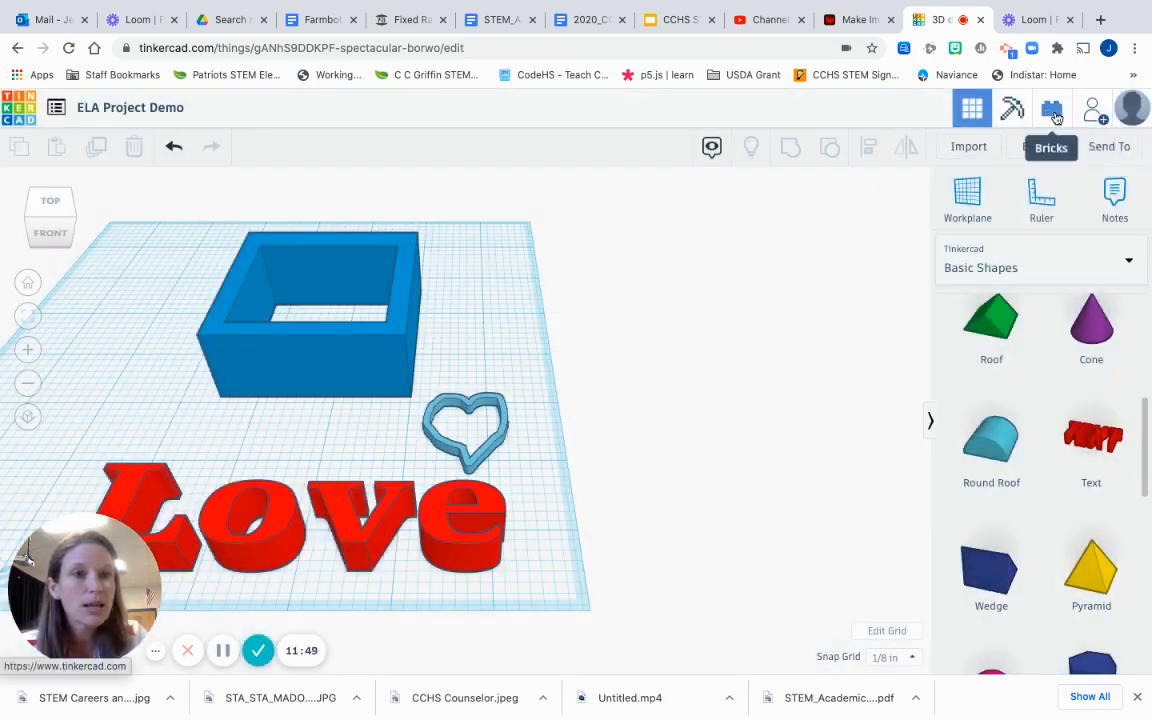
pyautogui.click(1110, 147)
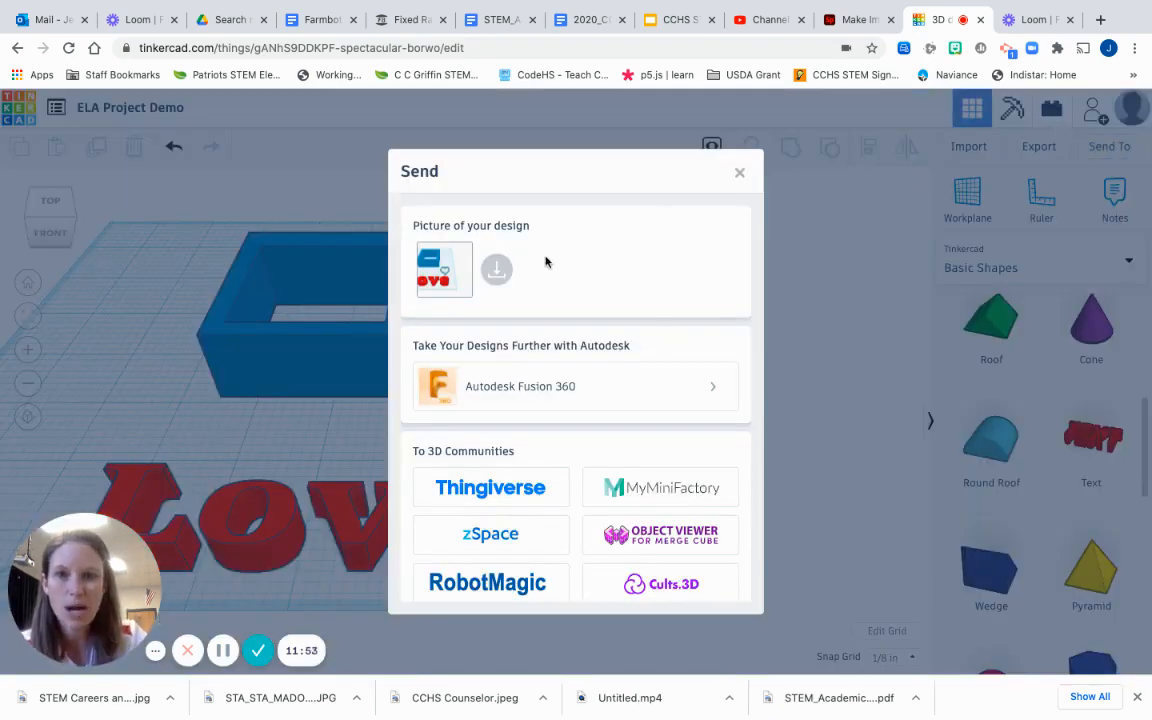
pyautogui.scroll(-5, 569, 323)
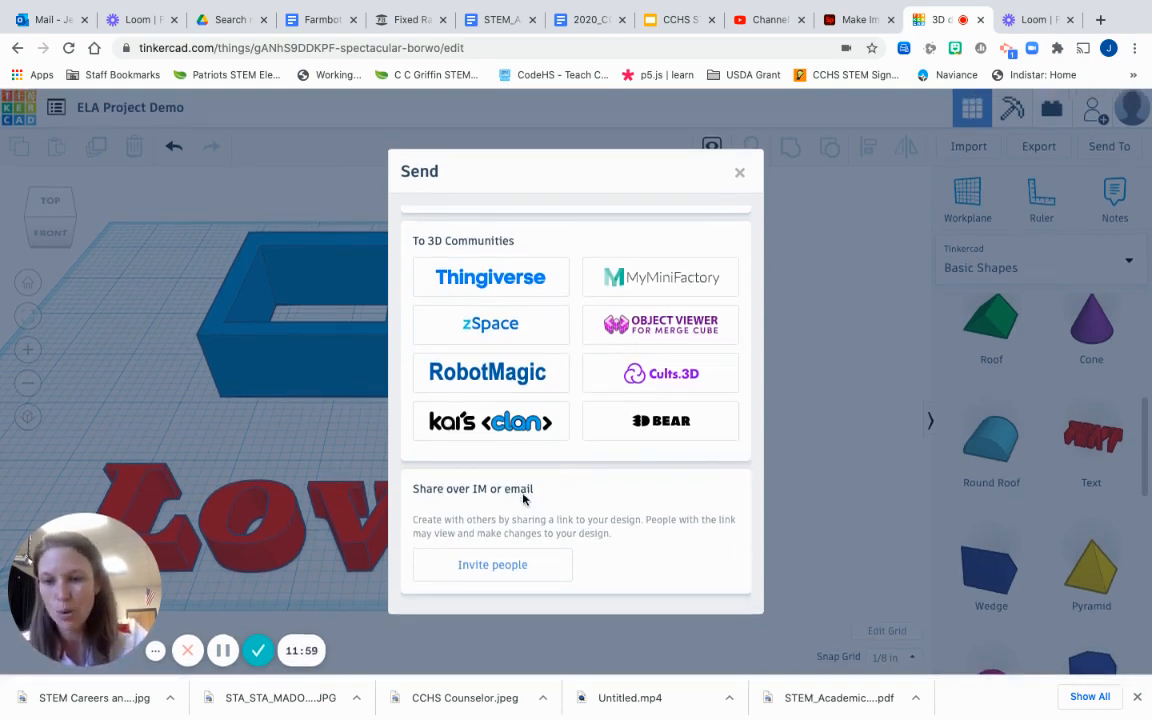
pyautogui.scroll(1, 517, 537)
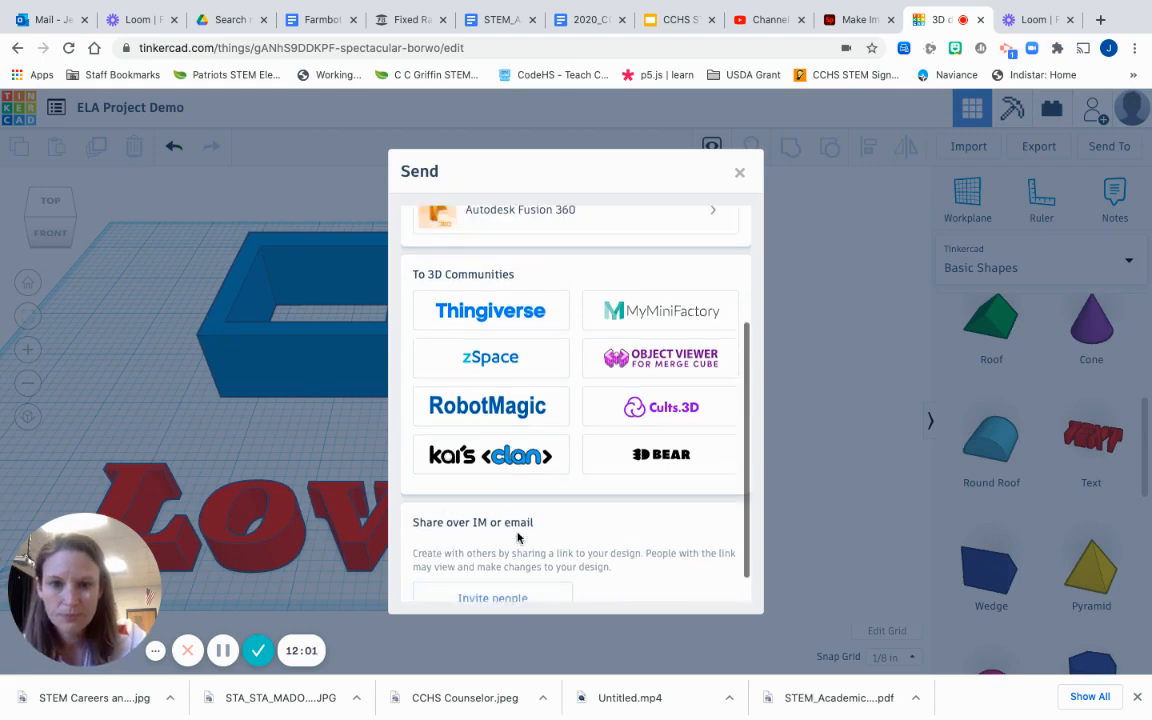
# Step: Generate and copy a new 336-hour share link through Invite people, then go to Outlook
pyautogui.click(490, 597)
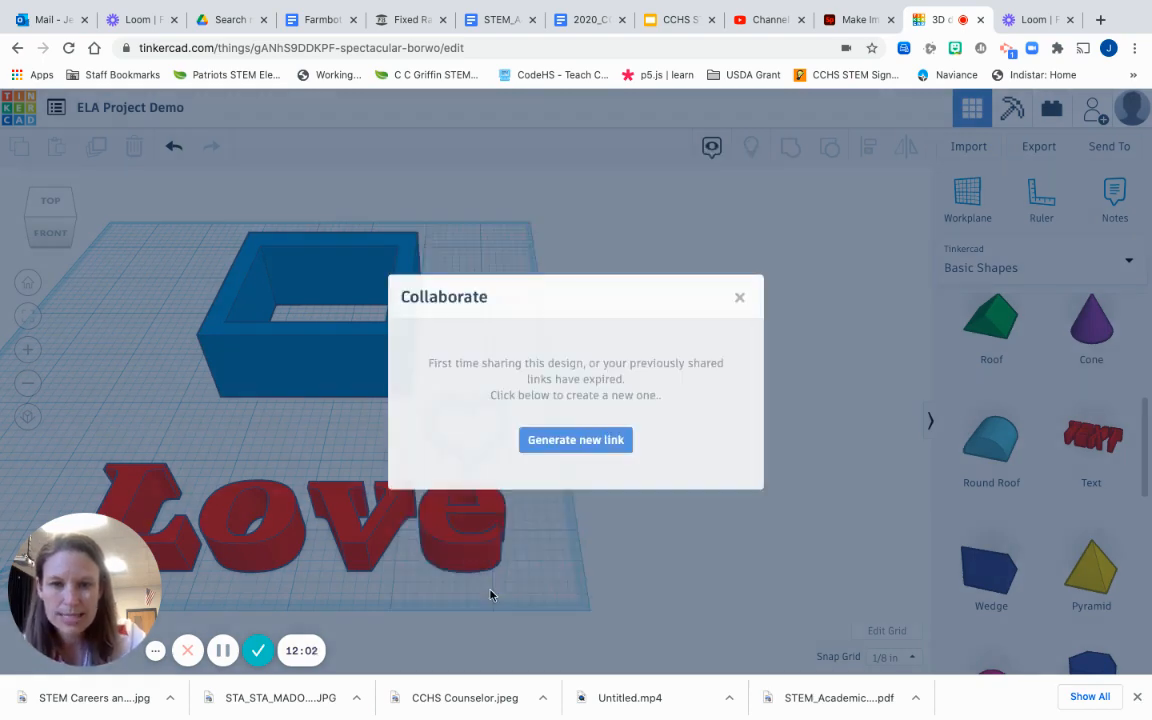
pyautogui.click(566, 444)
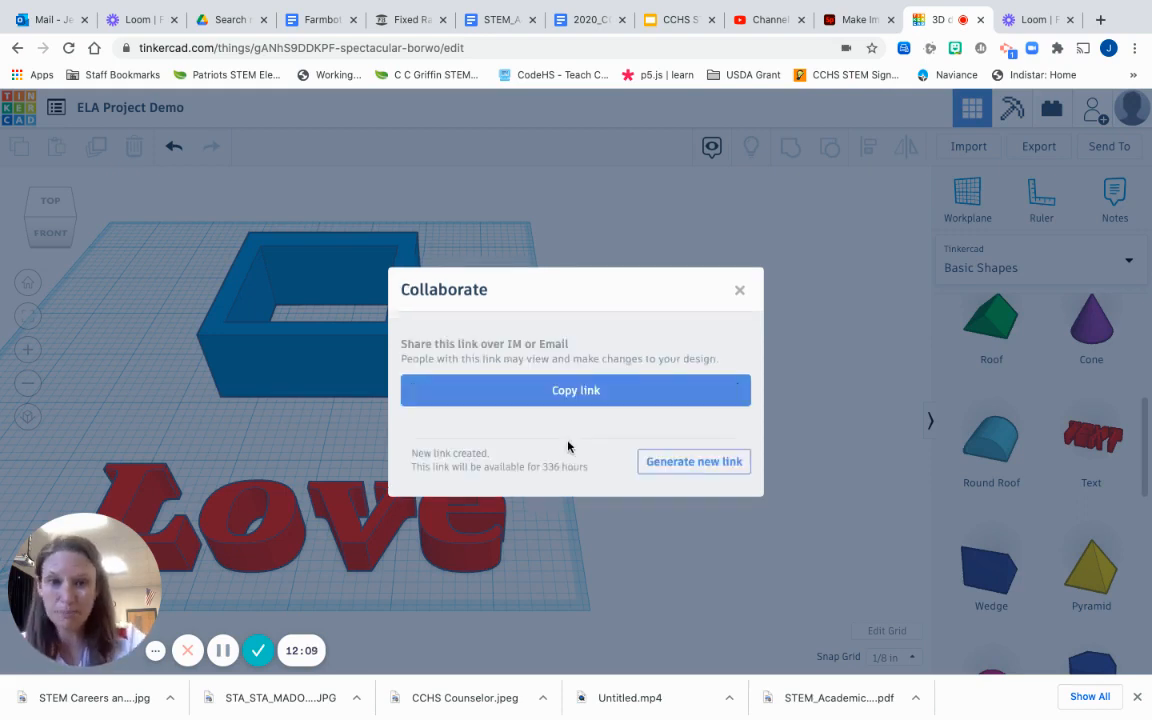
pyautogui.click(567, 393)
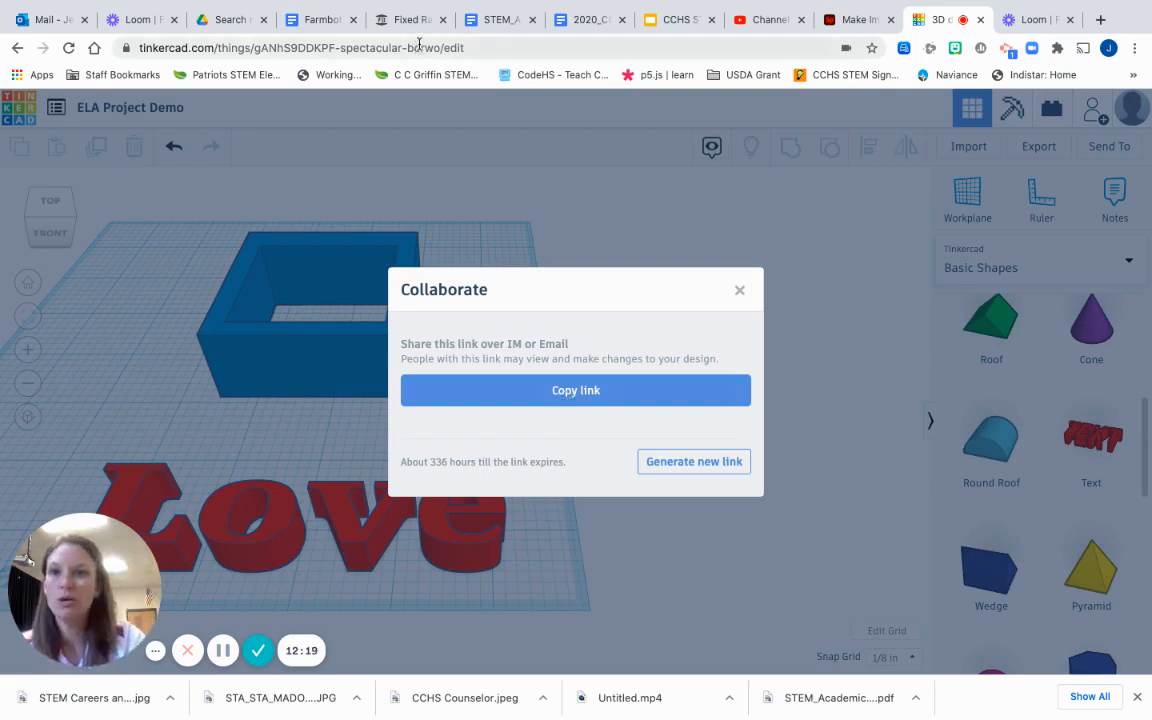
pyautogui.click(33, 22)
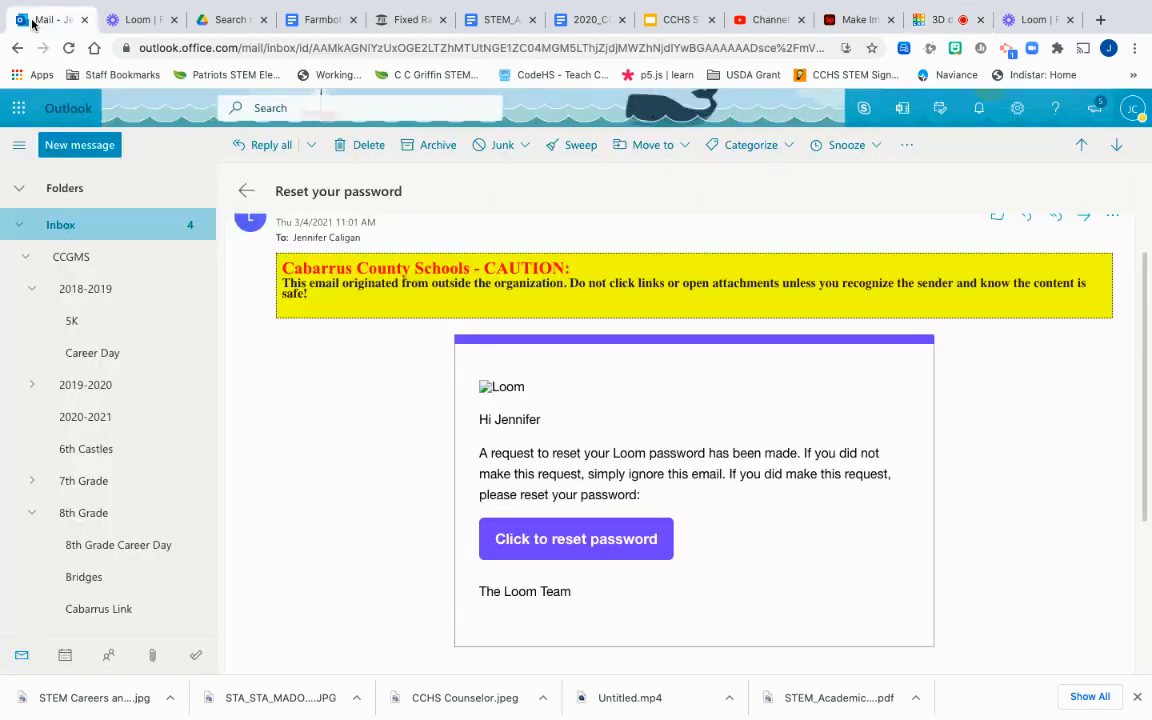
# Step: Paste the share link into a new Outlook email, then close Tinkercad's Collaborate dialog
pyautogui.click(90, 148)
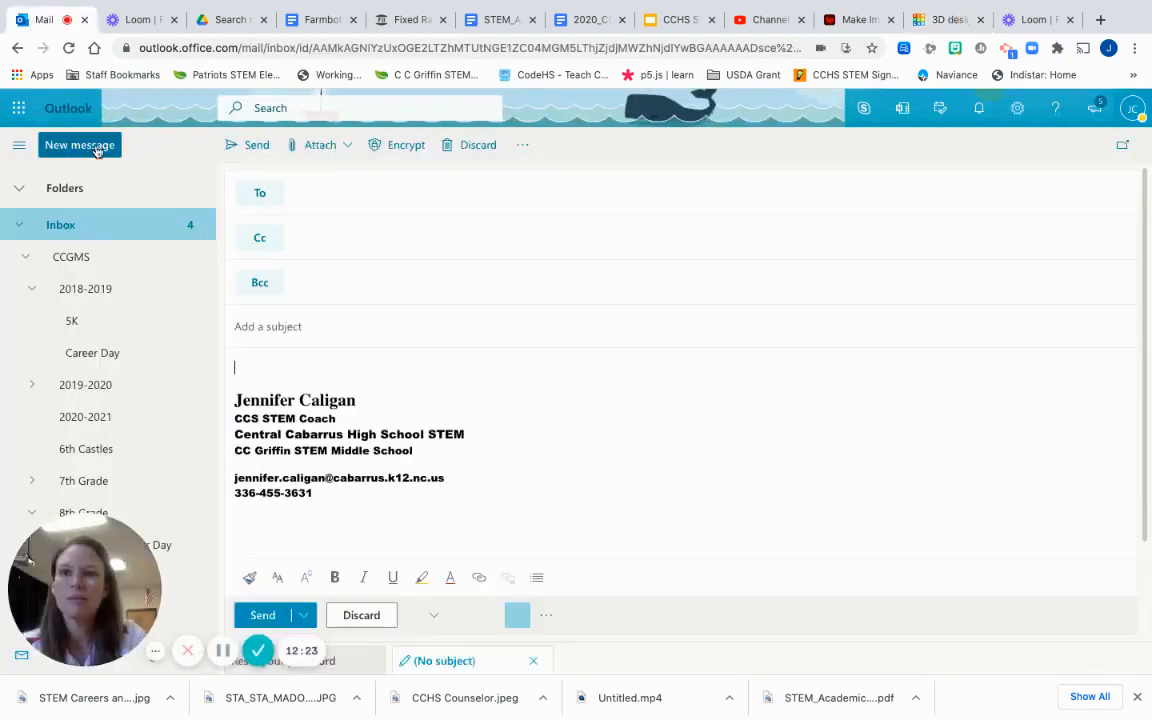
pyautogui.click(293, 372)
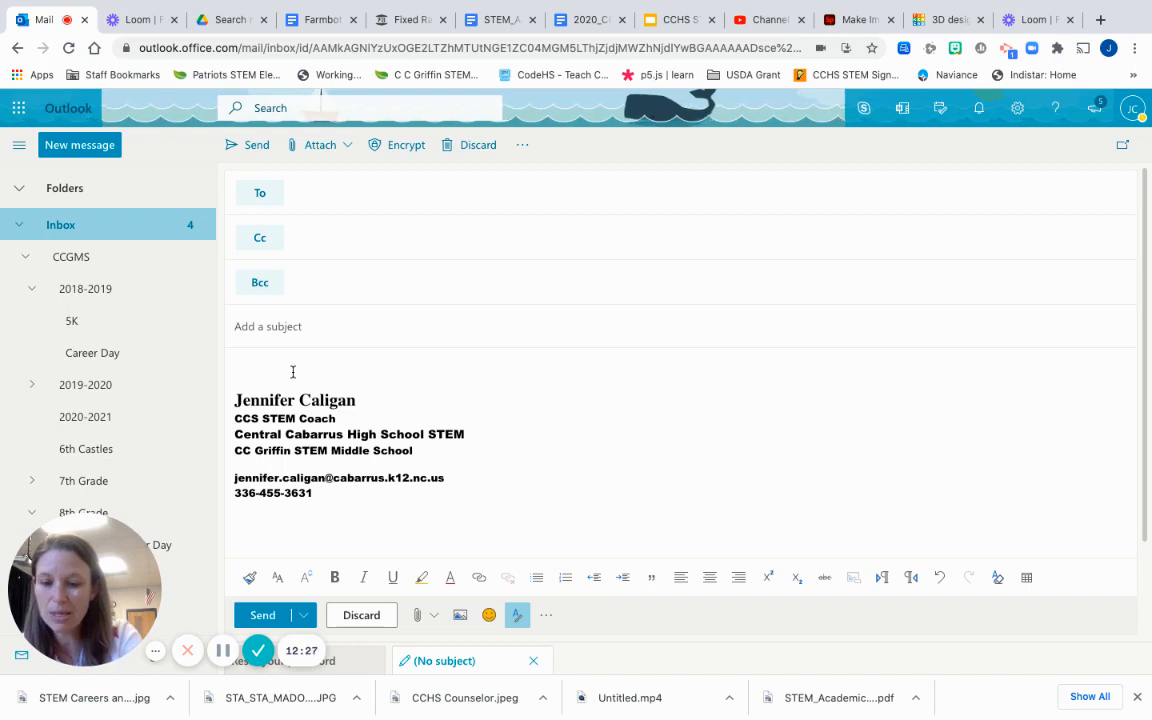
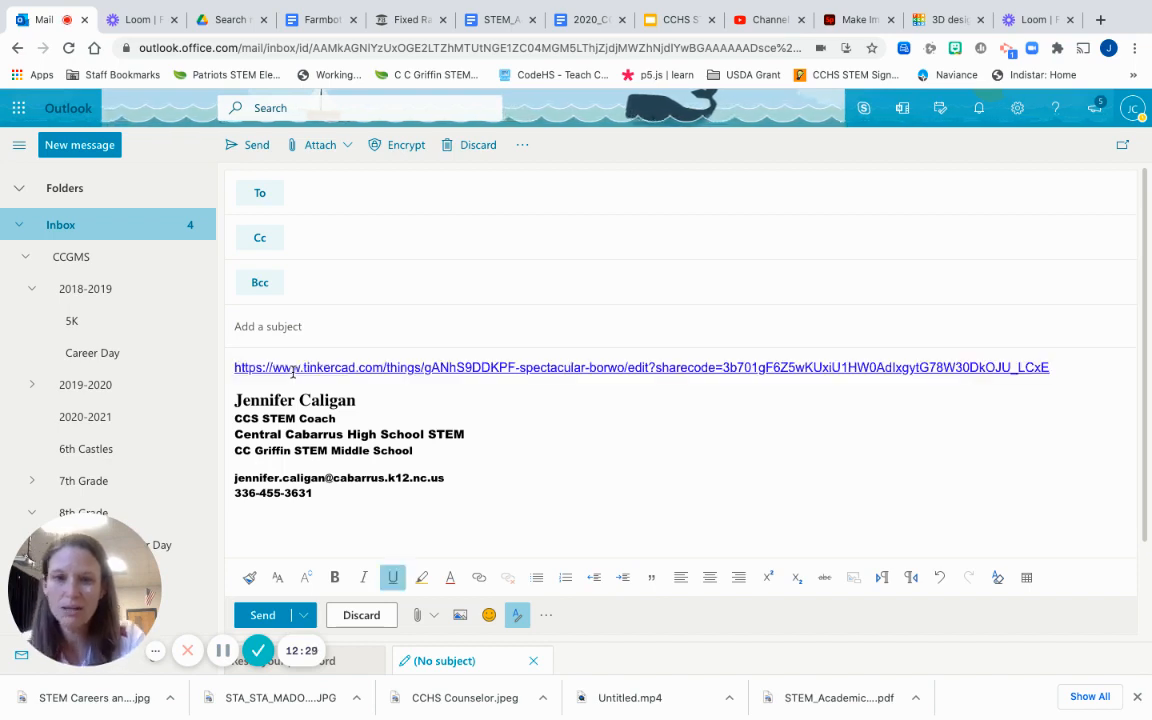
pyautogui.press('Return')
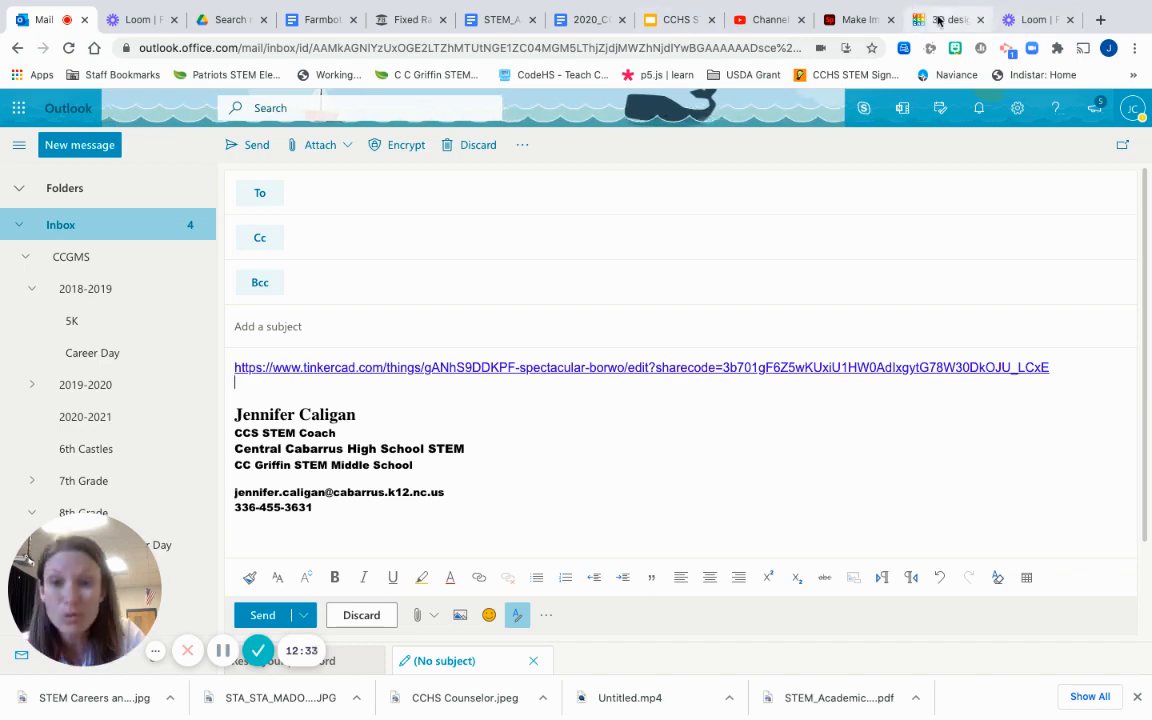
pyautogui.click(945, 19)
pyautogui.click(740, 290)
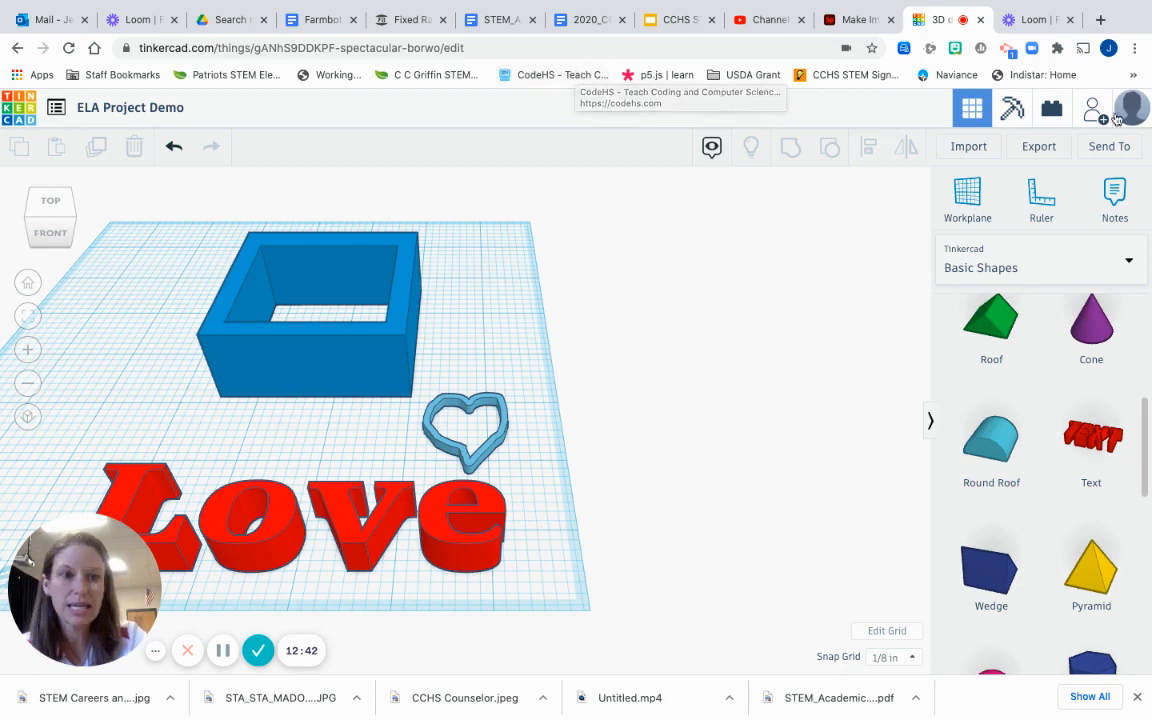
pyautogui.click(1109, 148)
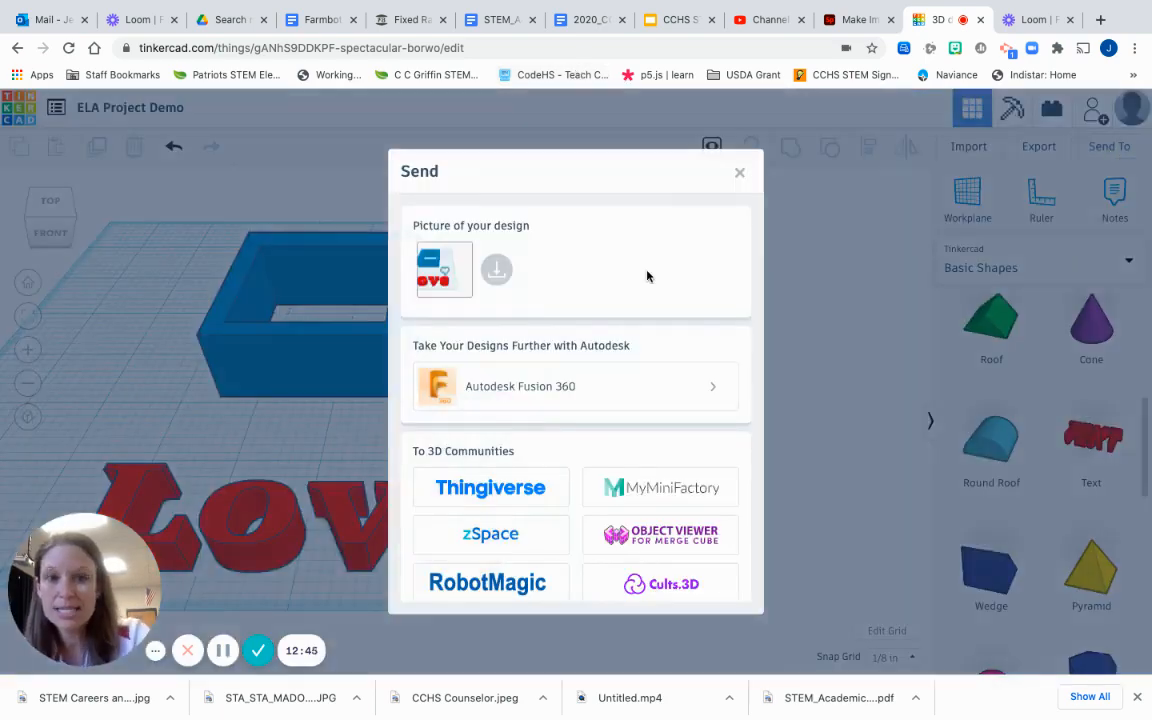
pyautogui.scroll(-3, 597, 342)
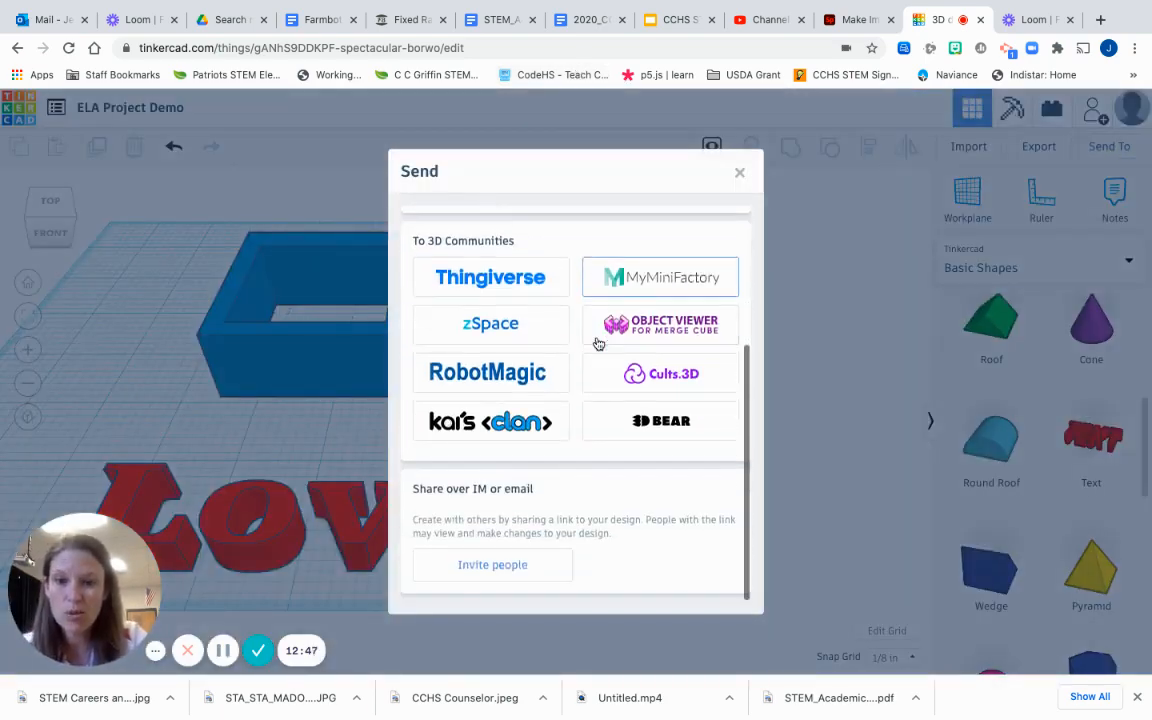
pyautogui.click(527, 563)
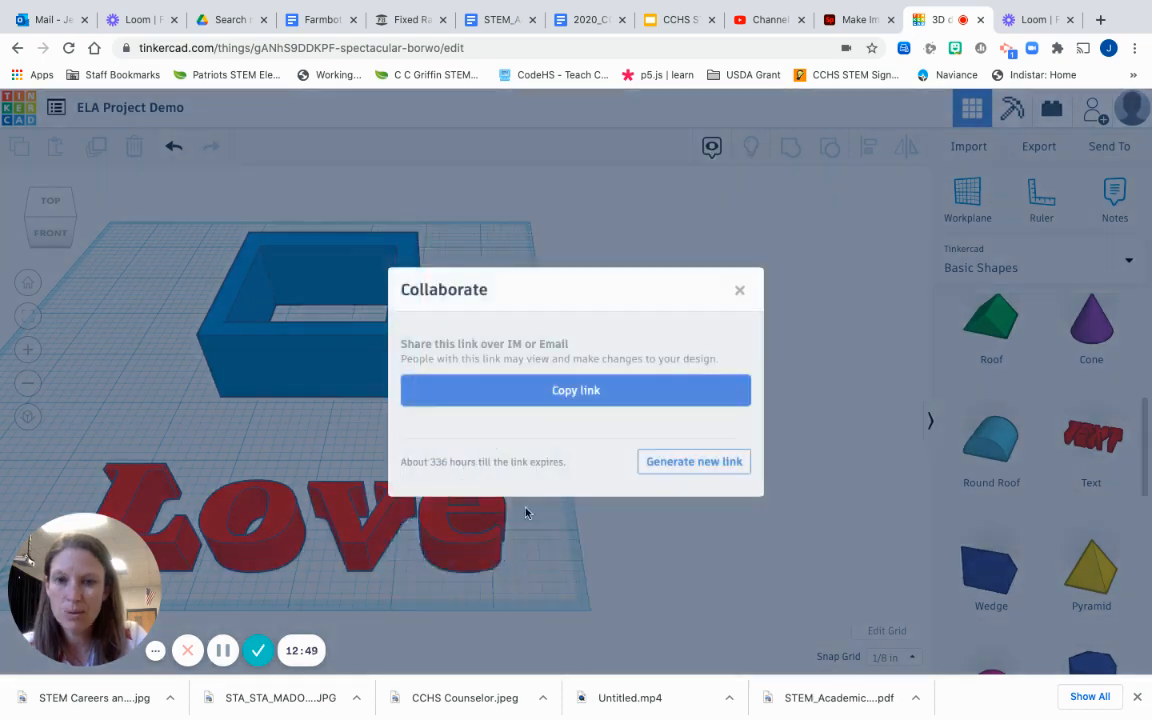
pyautogui.click(557, 394)
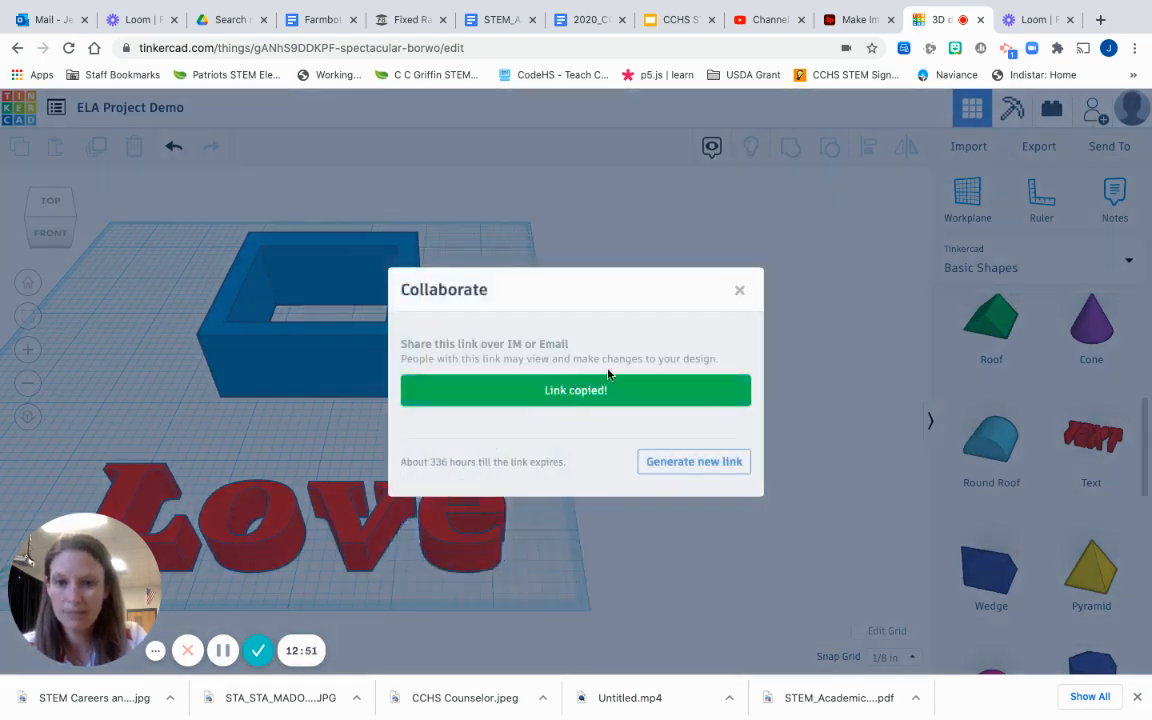
pyautogui.click(741, 291)
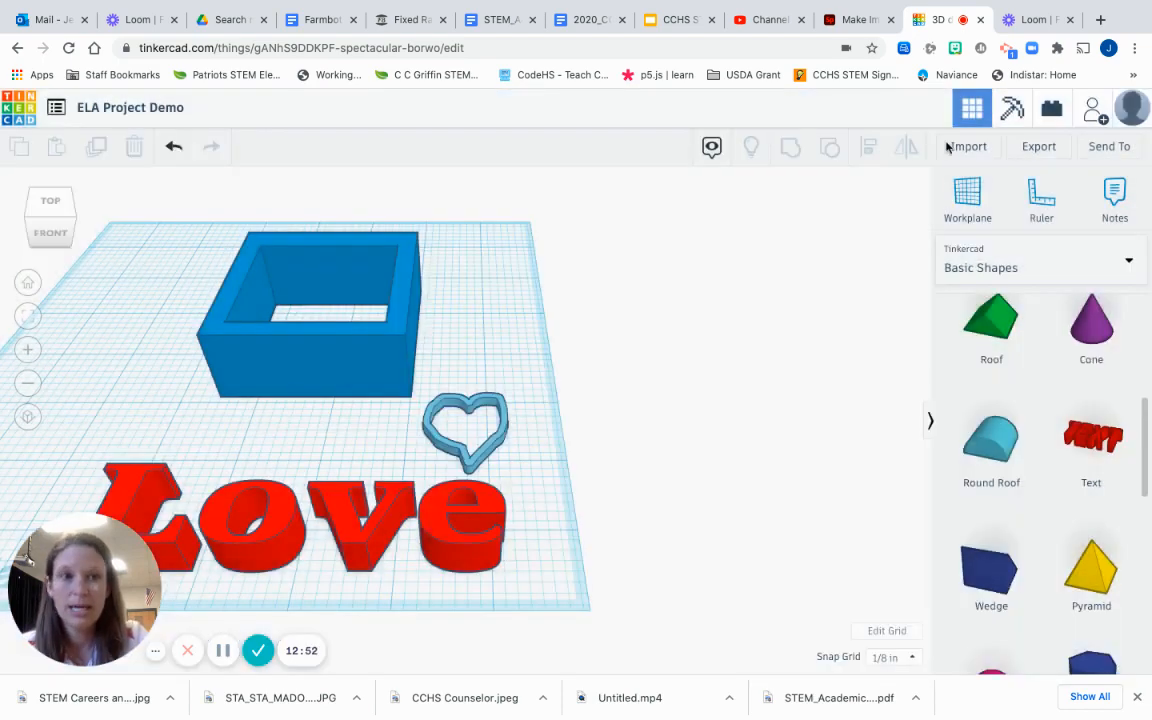
pyautogui.click(1108, 149)
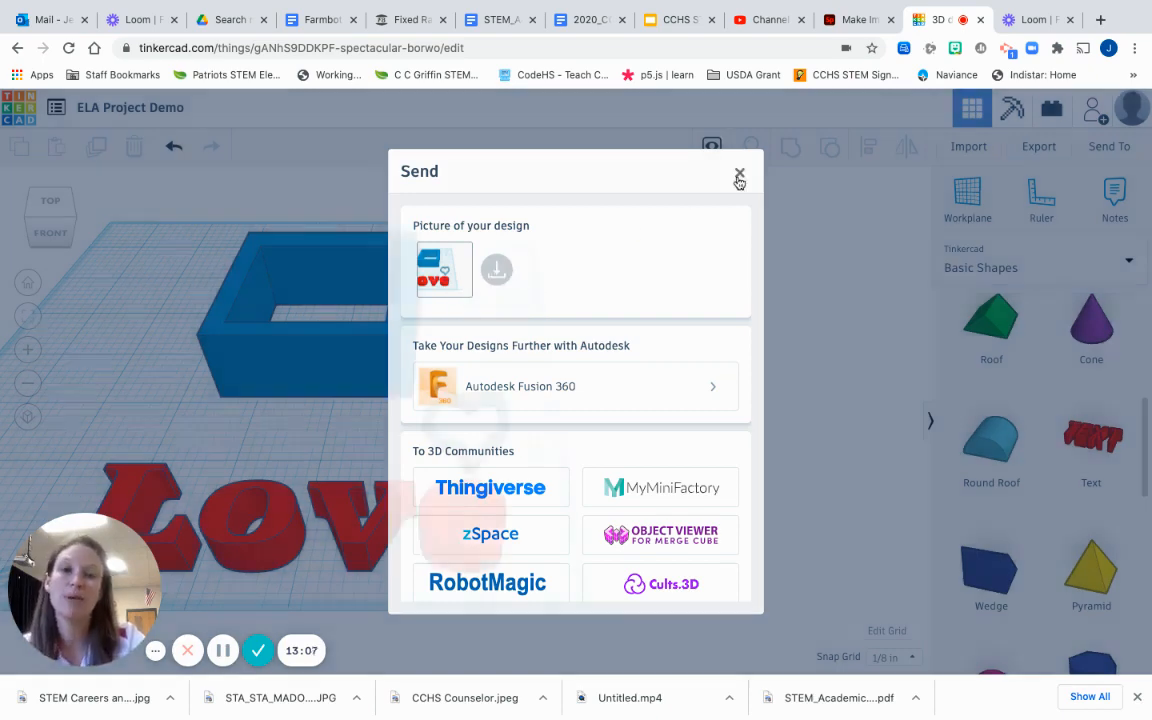
pyautogui.click(738, 178)
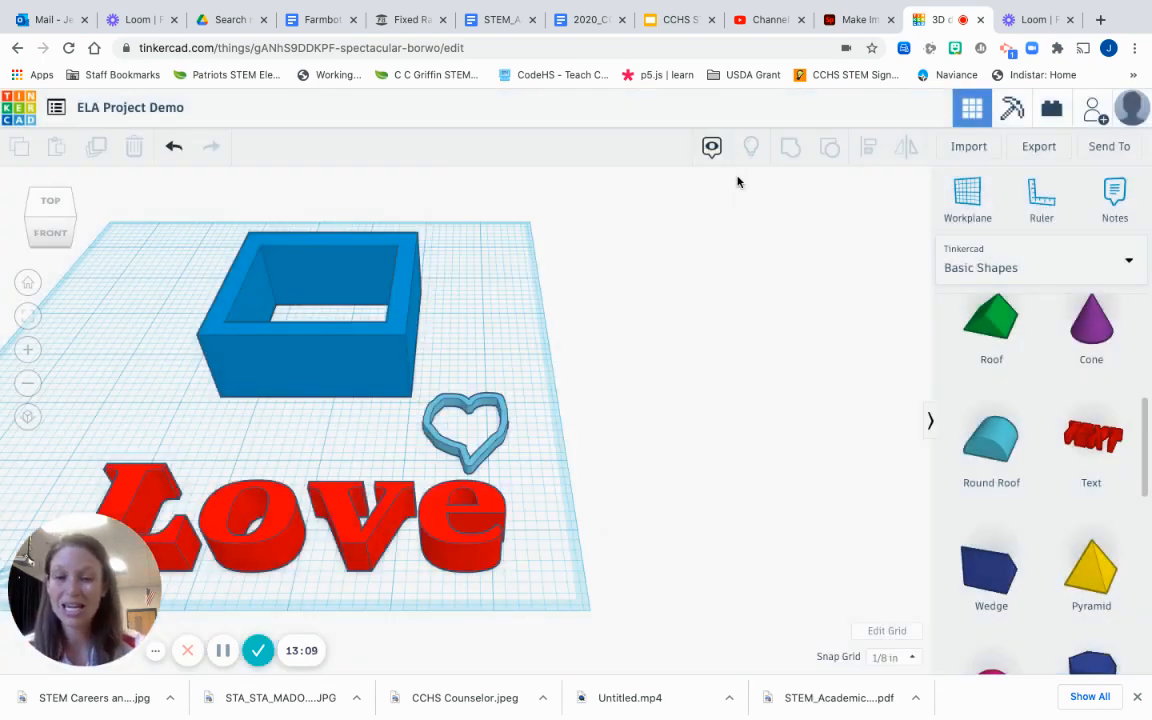